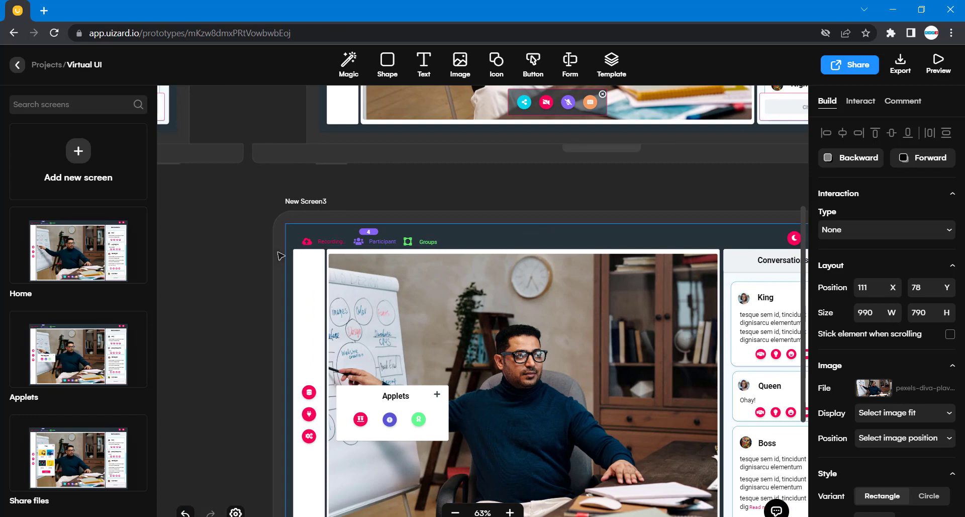
# Step: Check the width and height of the Files card on the Share files screen
pyautogui.scroll(8, 280, 256)
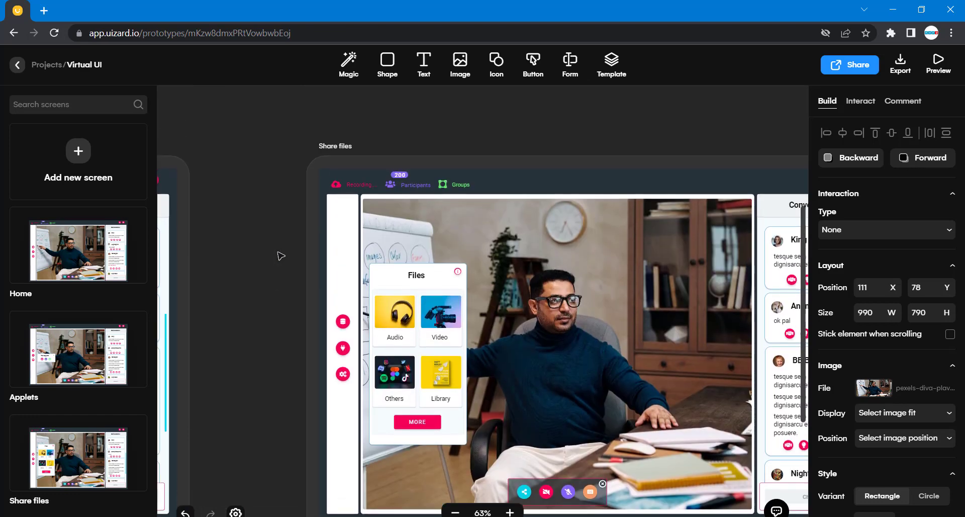
pyautogui.click(380, 273)
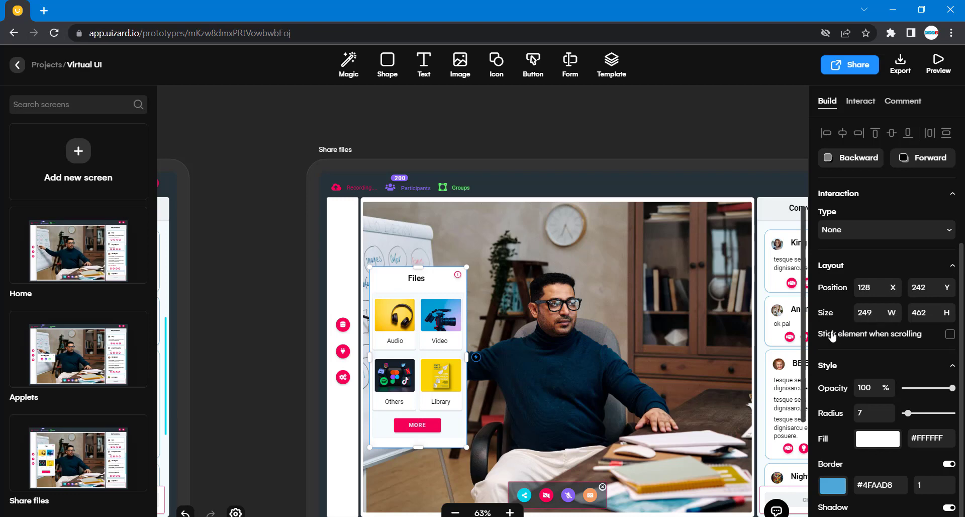
pyautogui.click(925, 313)
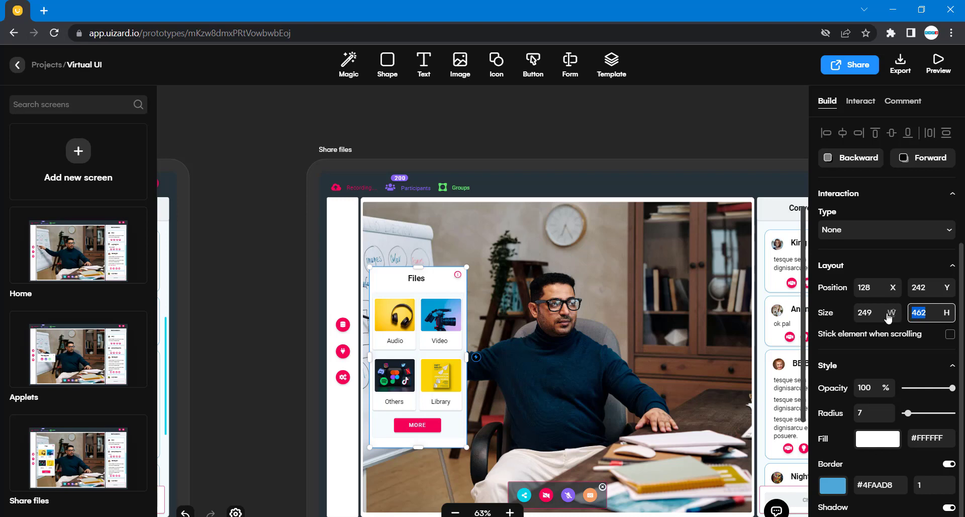
# Step: Delete the row of three applet icons from the Applets card on New Screen3
pyautogui.scroll(-1, 559, 340)
pyautogui.scroll(-6, 559, 340)
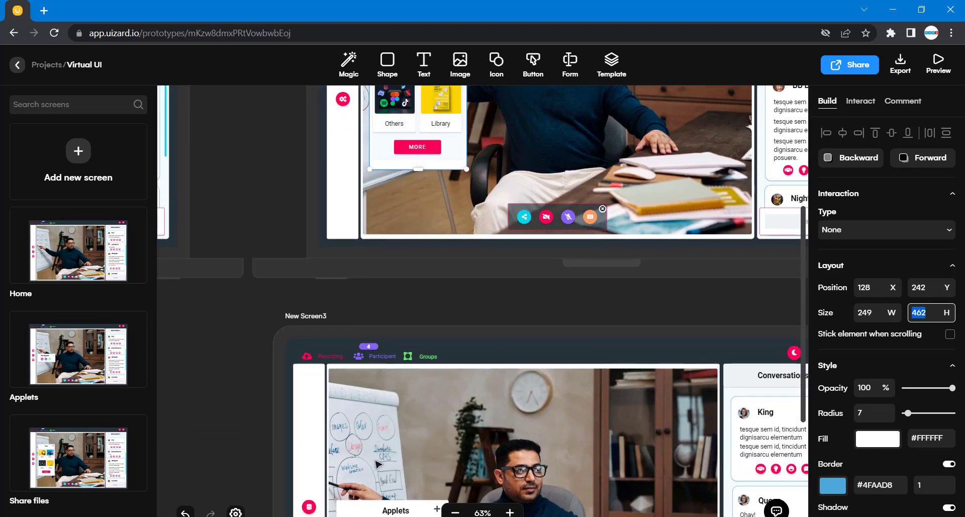
pyautogui.scroll(-6, 526, 334)
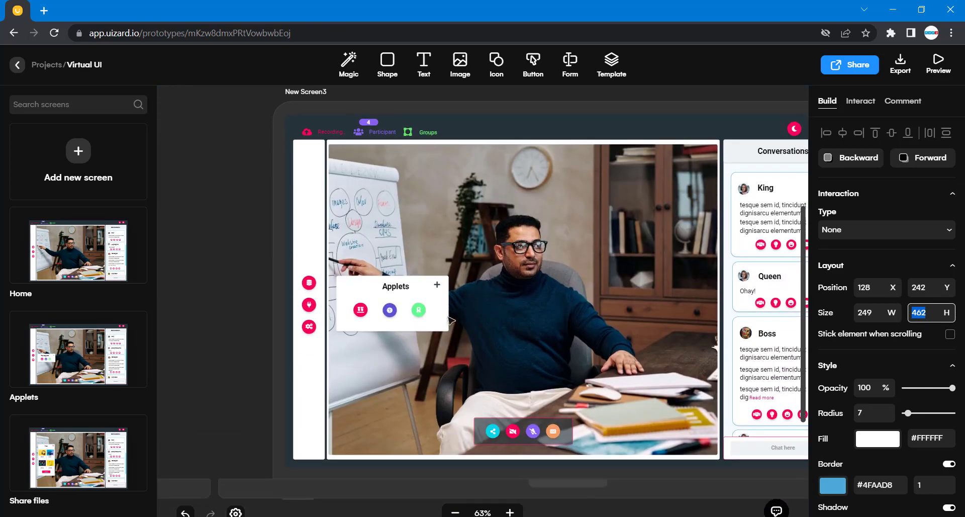
pyautogui.click(423, 311)
pyautogui.click(422, 311)
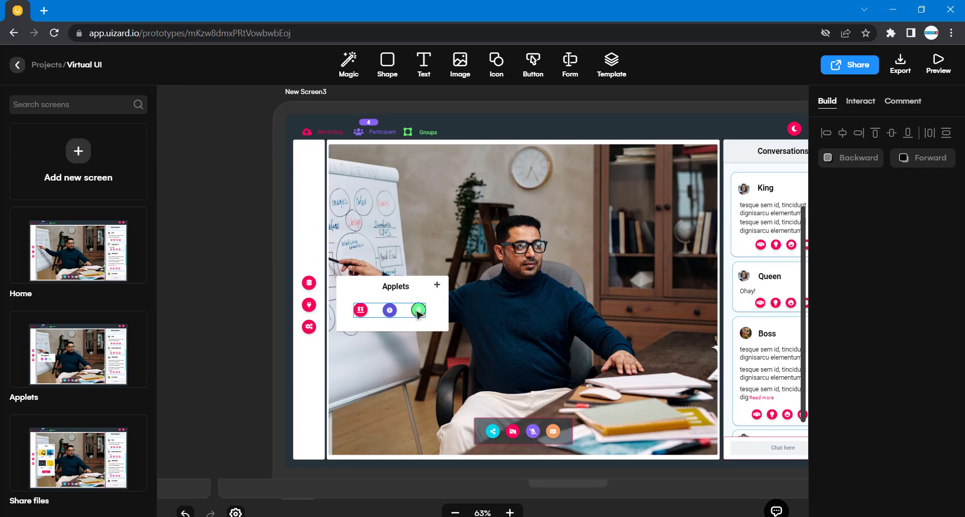
pyautogui.click(415, 314)
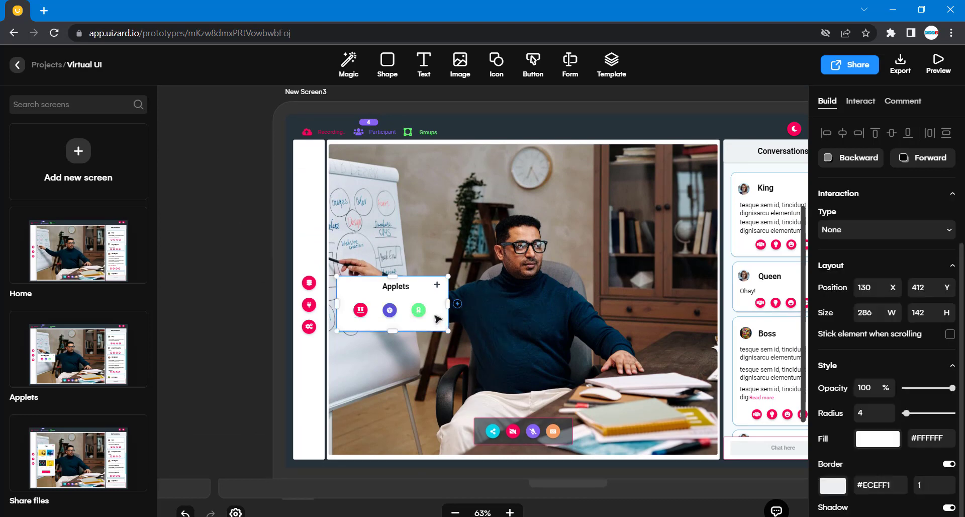
pyautogui.press('Delete')
# Step: Resize the white Applets card to 249 wide by 462 high
pyautogui.click(425, 312)
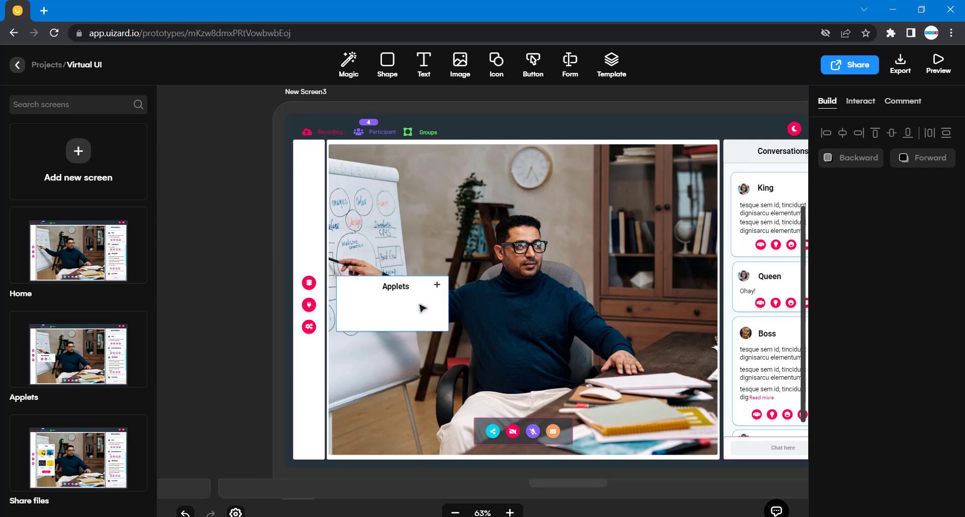
pyautogui.click(918, 312)
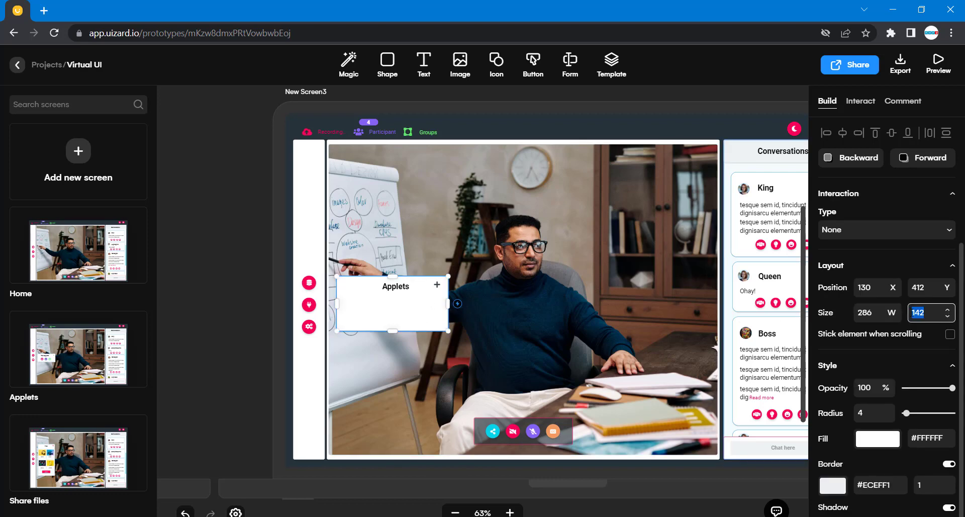
pyautogui.write('462')
pyautogui.press('Return')
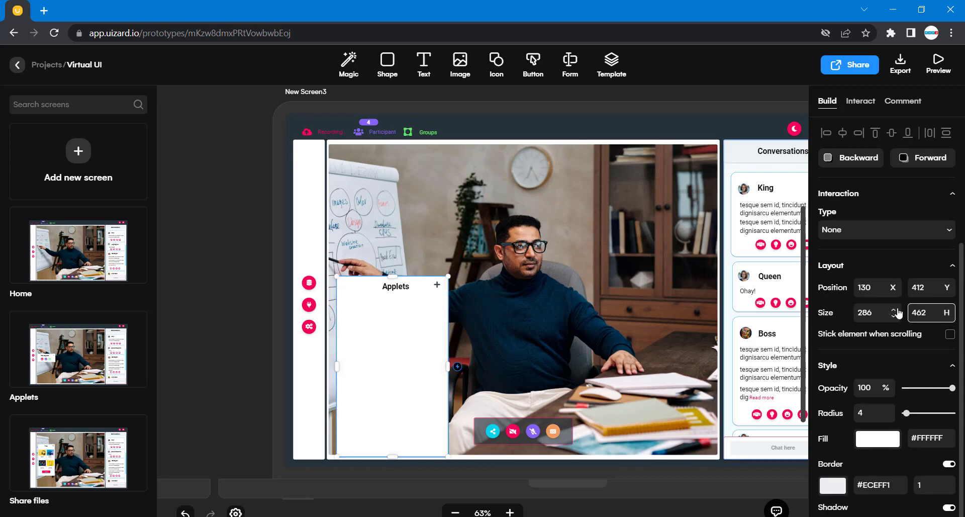
pyautogui.moveTo(878, 311); pyautogui.dragTo(859, 312)
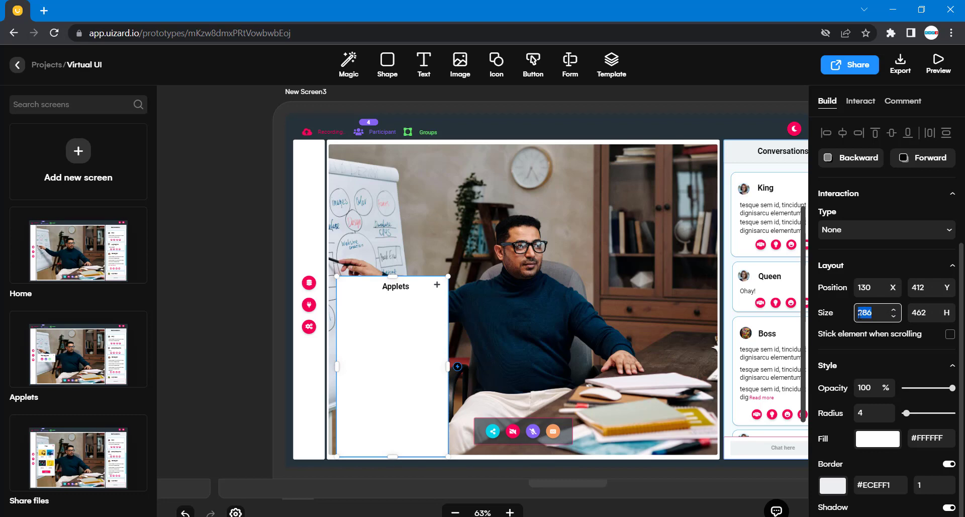
pyautogui.write('249')
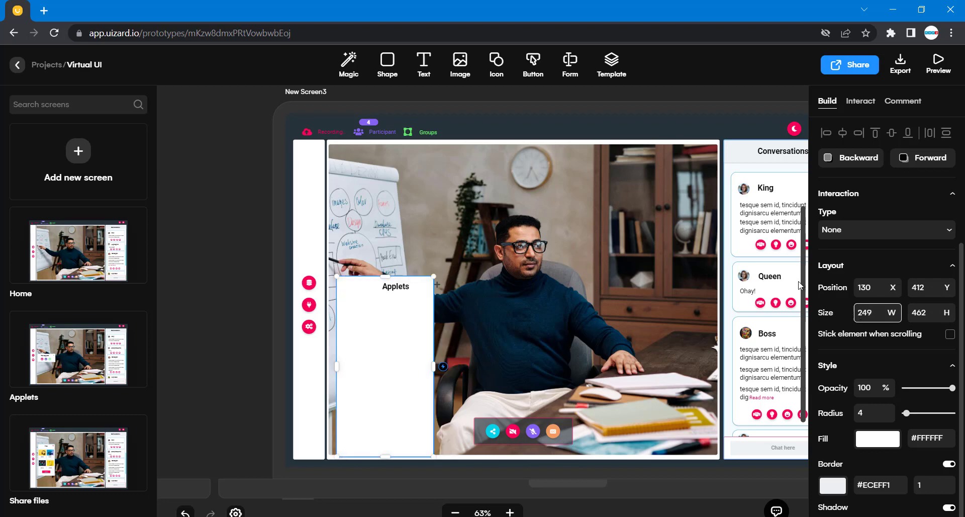
# Step: Check the Files card's position for reference and move the Applets card up to about X 129, Y 308
pyautogui.scroll(8, 531, 225)
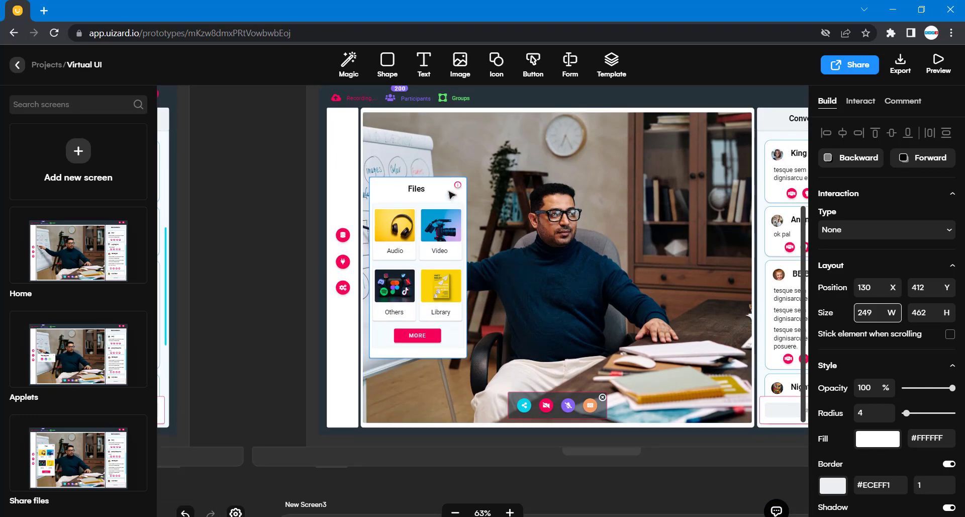
pyautogui.click(450, 195)
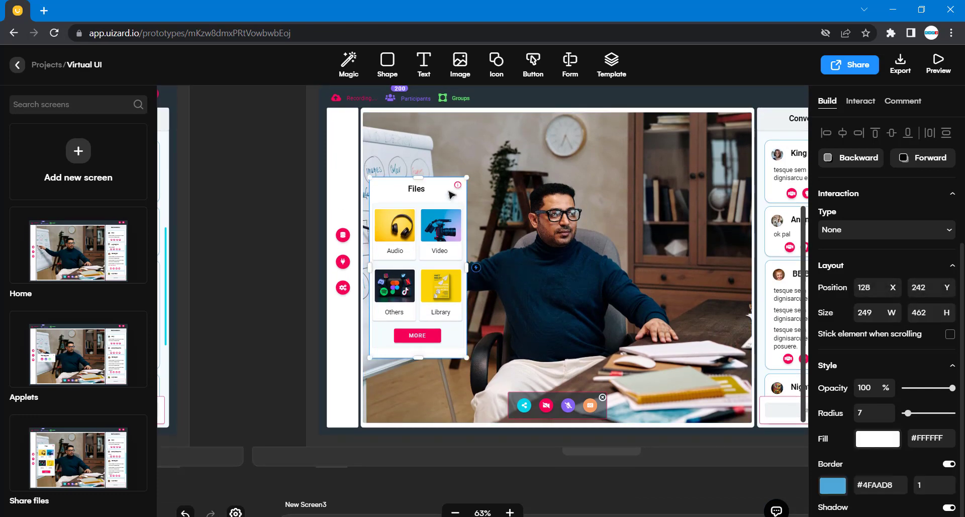
pyautogui.scroll(-2, 596, 336)
pyautogui.scroll(-9, 595, 333)
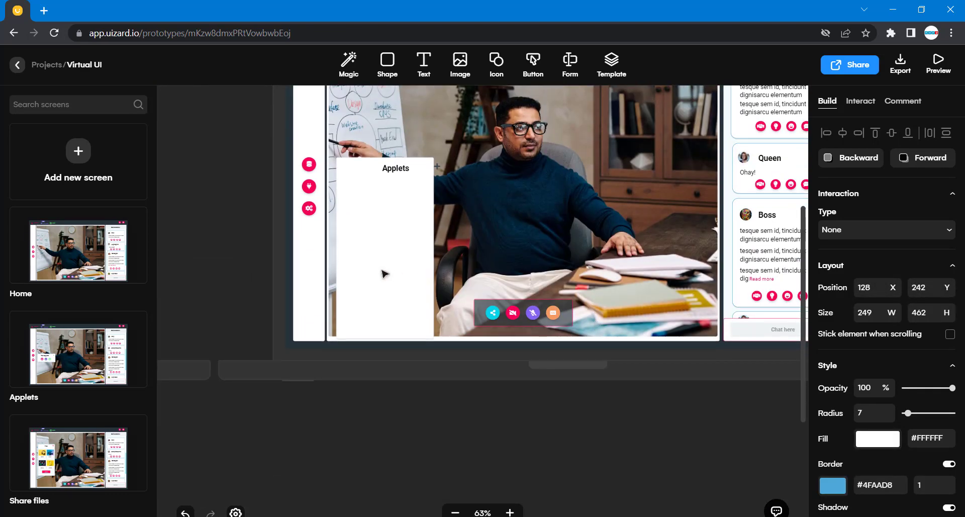
pyautogui.moveTo(370, 269); pyautogui.dragTo(390, 167)
pyautogui.click(351, 426)
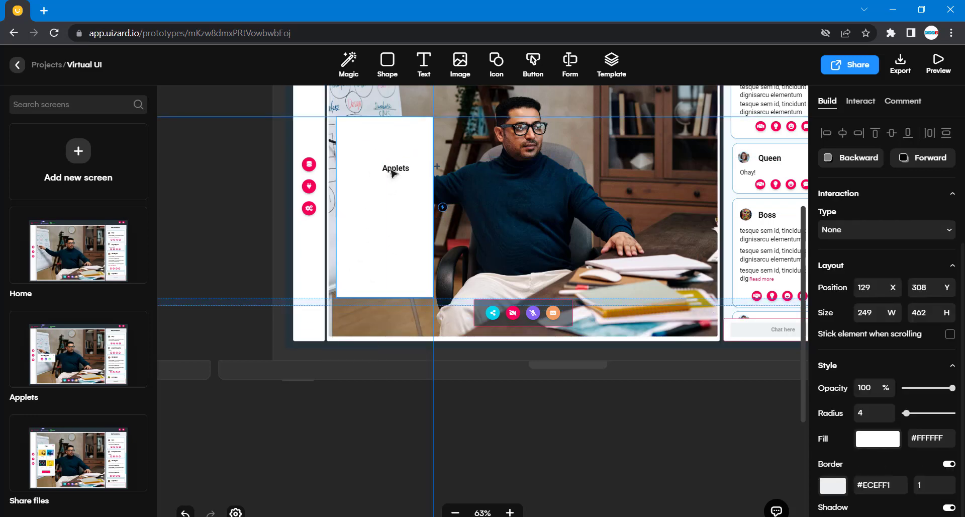
# Step: Delete the plus icon near the Applets heading and shift the Applets card to about X 138, Y 308
pyautogui.click(437, 167)
pyautogui.press('Delete')
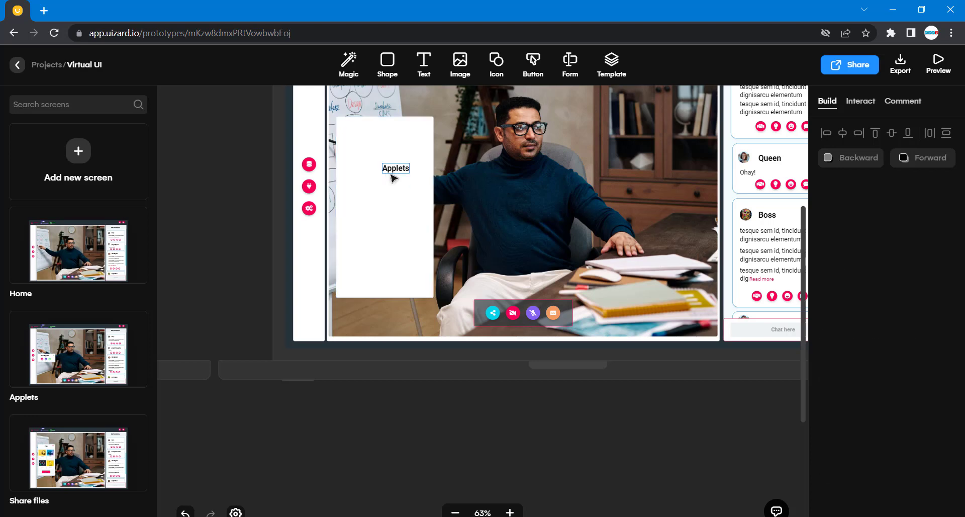
pyautogui.scroll(3, 397, 277)
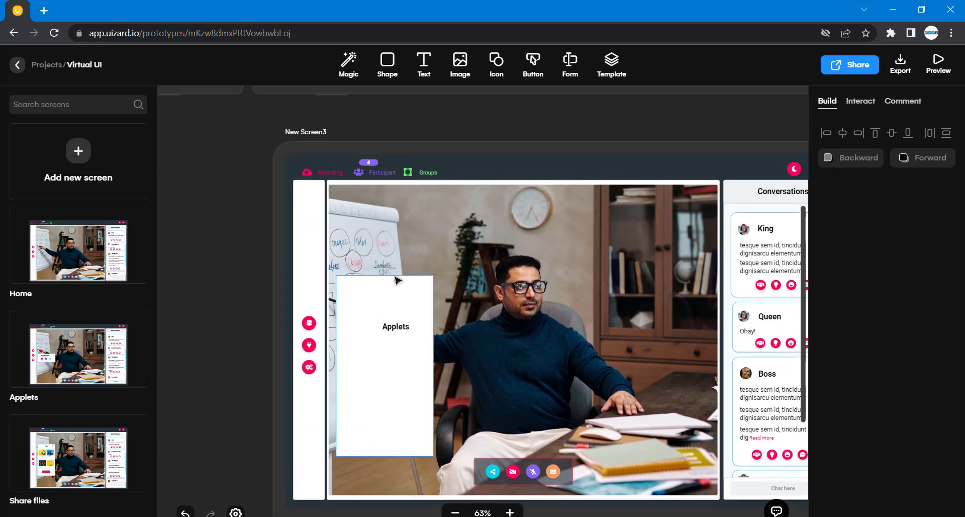
pyautogui.scroll(5, 396, 279)
pyautogui.scroll(-5, 396, 279)
pyautogui.click(394, 304)
# Step: Inspect the fill colour code of the inner panel behind the file tiles on the Share files screen
pyautogui.scroll(8, 397, 296)
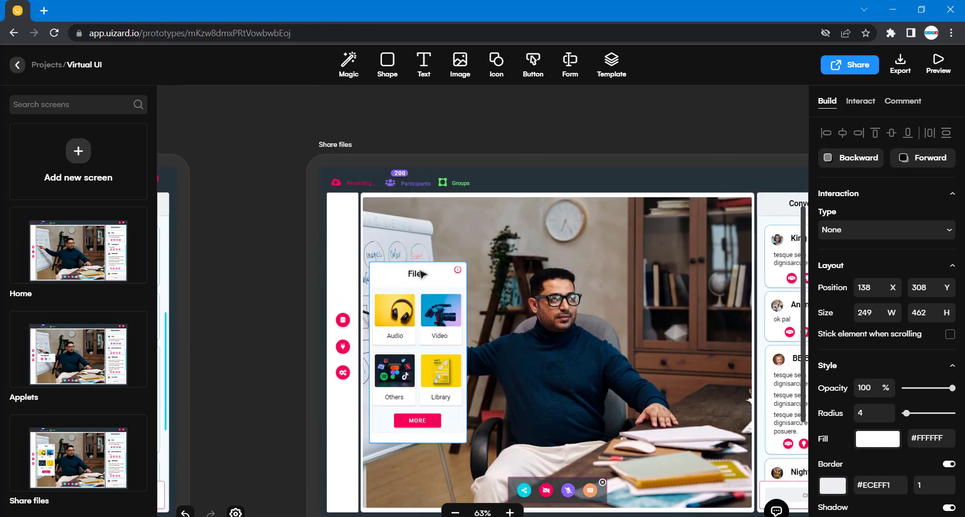
pyautogui.scroll(-2, 422, 272)
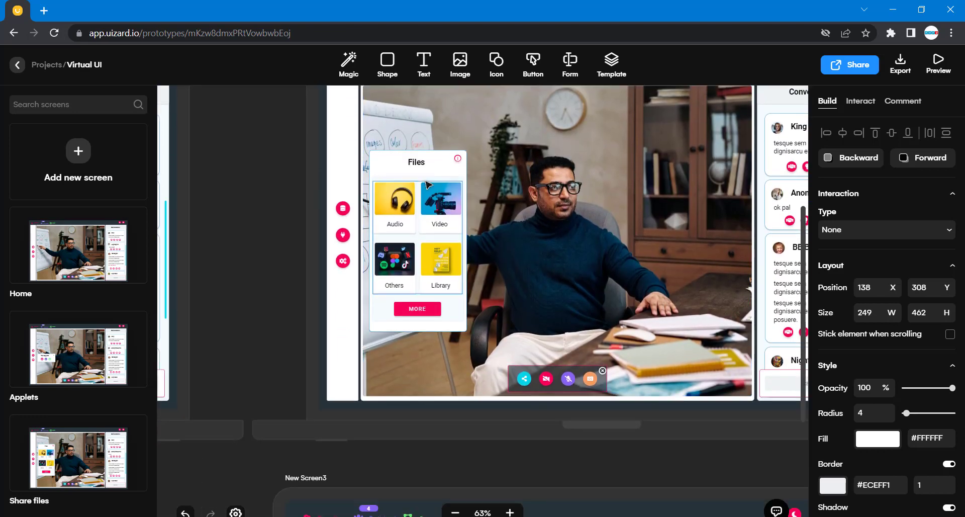
pyautogui.click(428, 179)
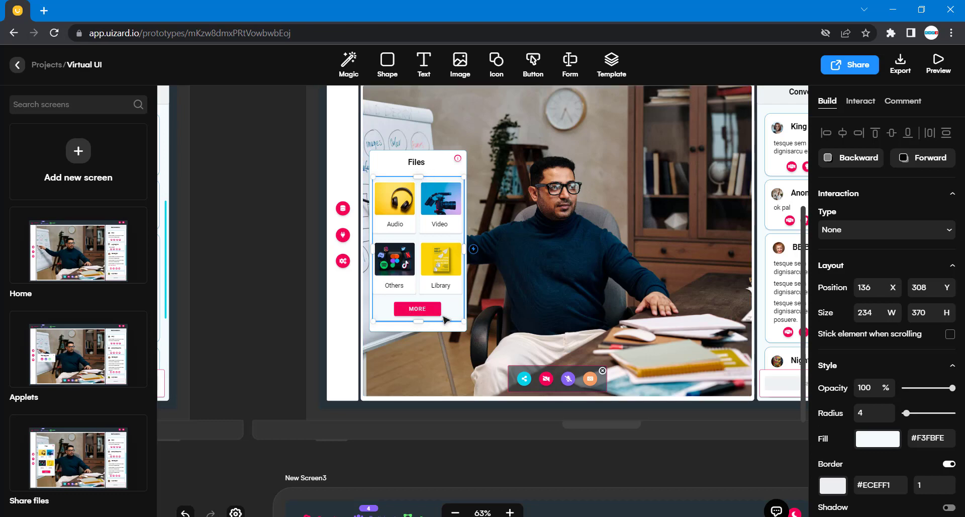
pyautogui.click(929, 437)
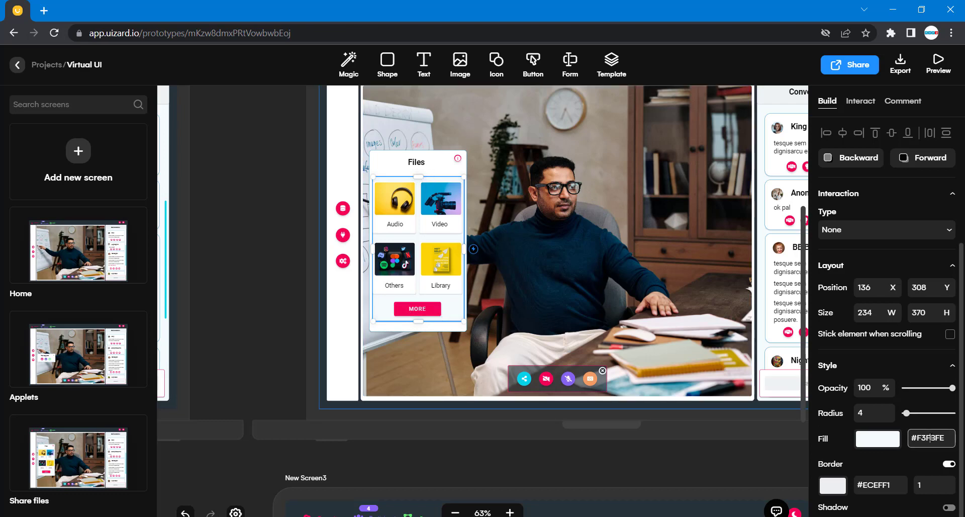
pyautogui.doubleClick(929, 437)
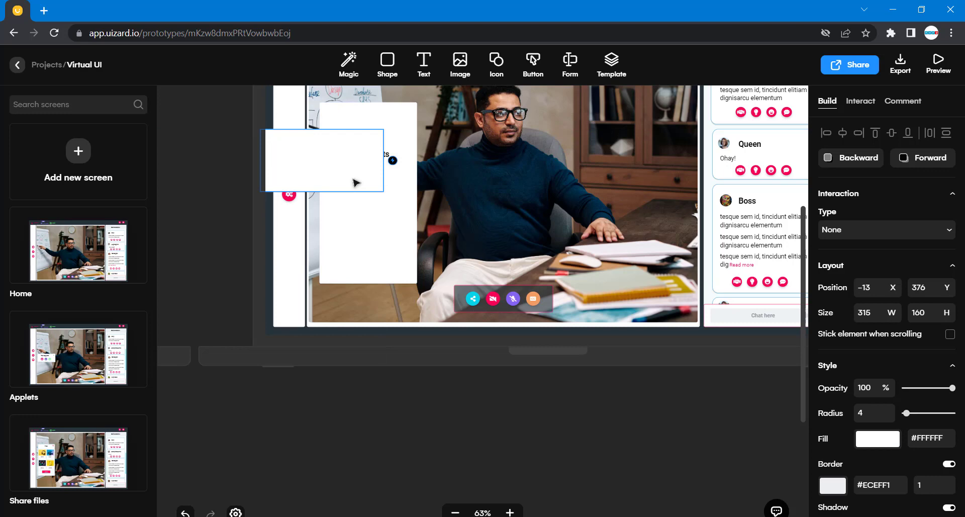
# Step: Move the new white rectangle over the Applets card to about X 91, Y 468, and centre the Applets heading near the card's top
pyautogui.moveTo(353, 178); pyautogui.dragTo(375, 201)
pyautogui.moveTo(376, 160); pyautogui.dragTo(368, 125)
pyautogui.click(357, 198)
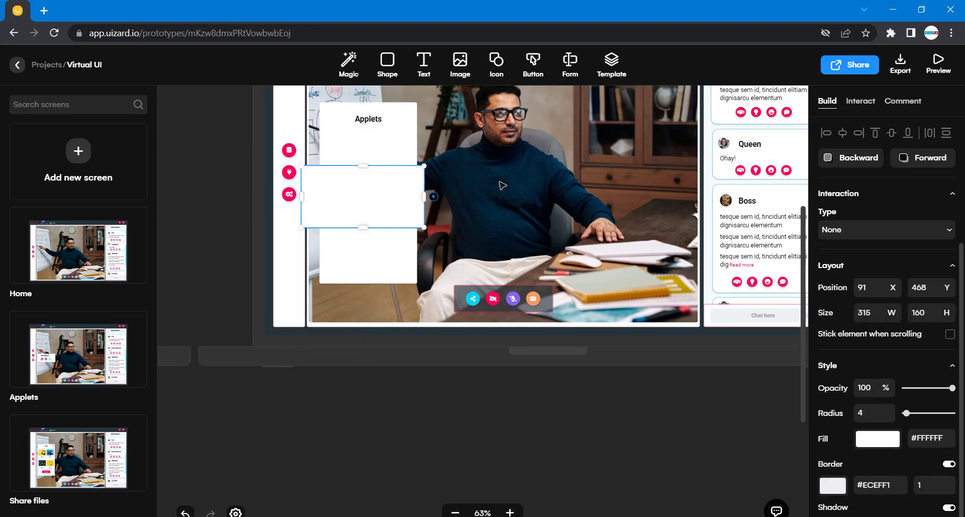
# Step: Set the new rectangle's width to 239 and move it inside the Applets card to about X 138, Y 427
pyautogui.doubleClick(877, 311)
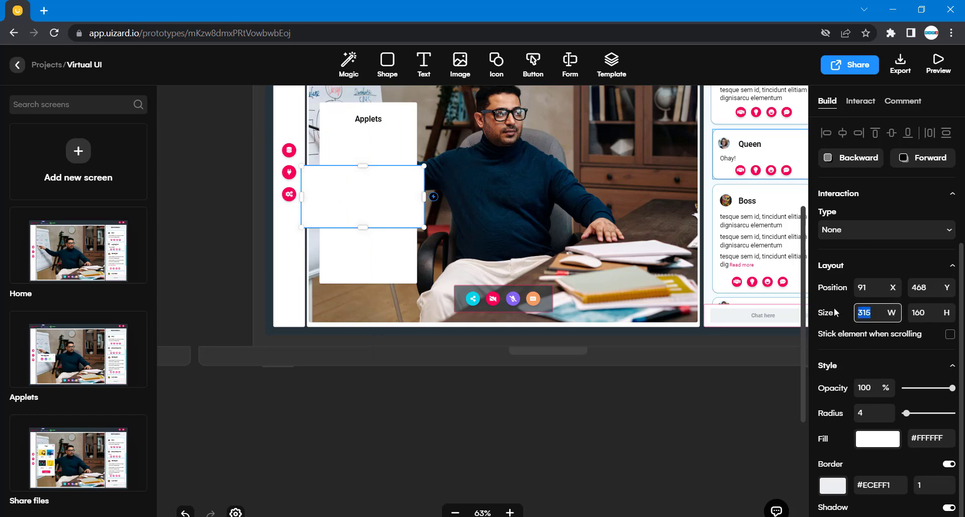
pyautogui.write('239')
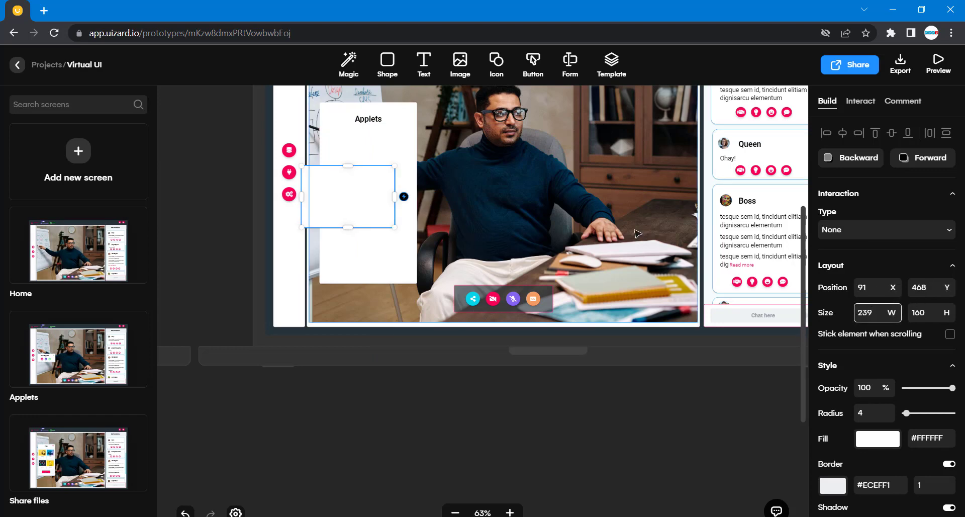
pyautogui.click(637, 233)
pyautogui.scroll(2, 362, 261)
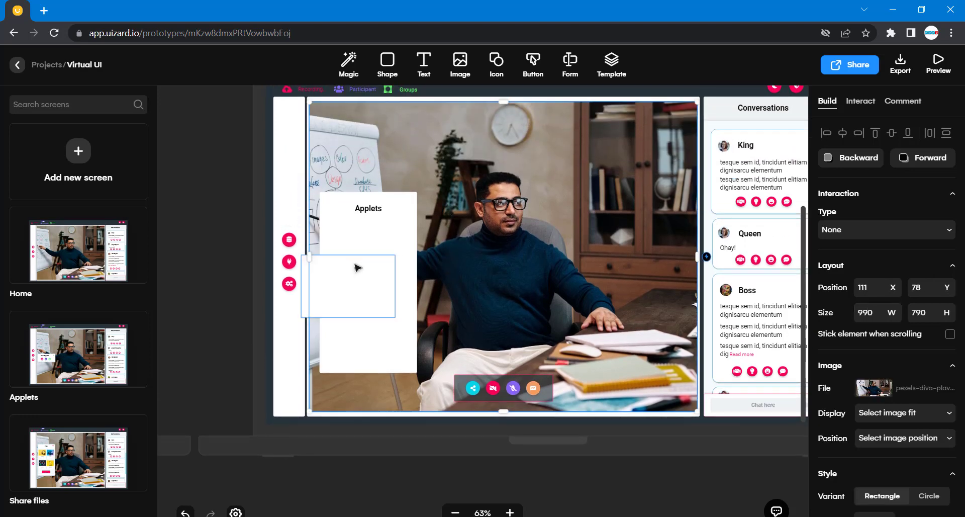
pyautogui.click(370, 267)
pyautogui.moveTo(371, 267); pyautogui.dragTo(383, 253)
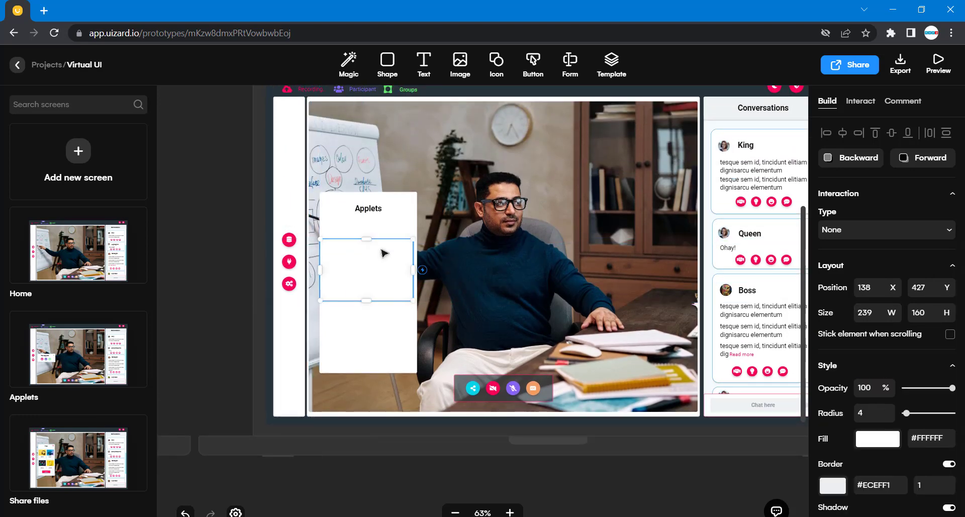
# Step: Using the Files card's inner panel as reference, resize the rectangle in the Applets card to 234 wide by 270 high
pyautogui.scroll(8, 383, 252)
pyautogui.click(432, 238)
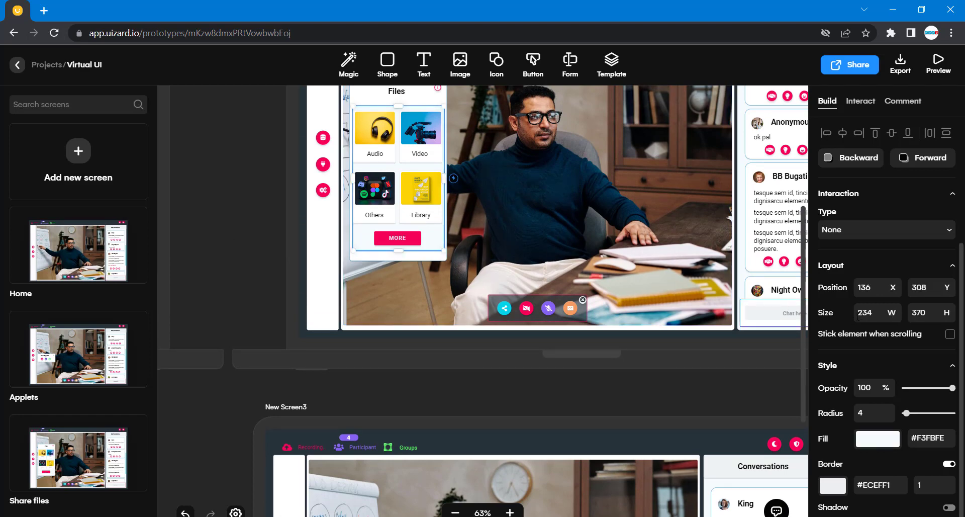
pyautogui.scroll(-6, 689, 379)
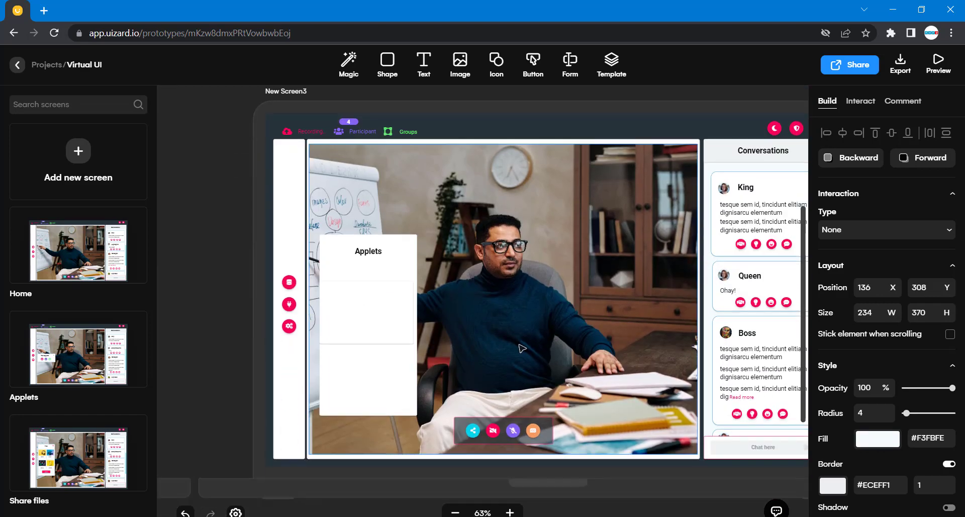
pyautogui.click(381, 325)
pyautogui.click(874, 312)
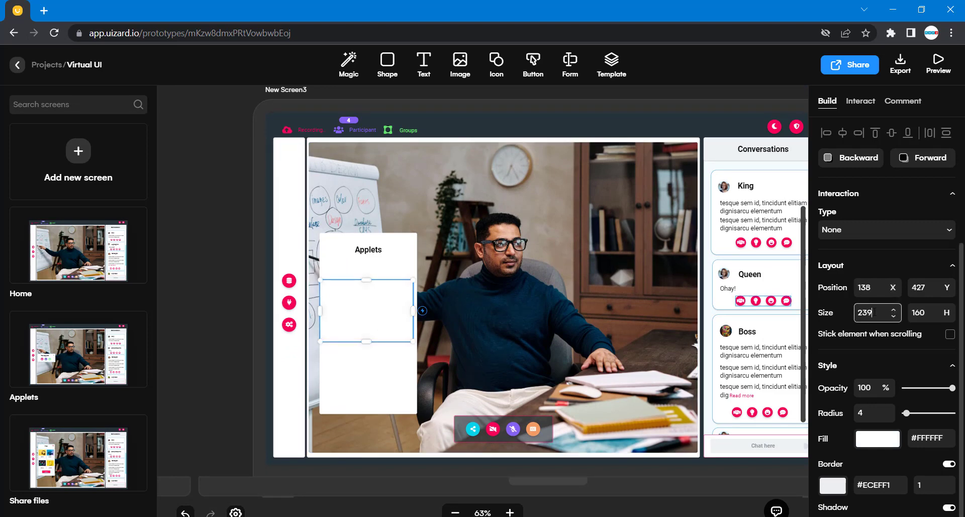
pyautogui.press('BackSpace')
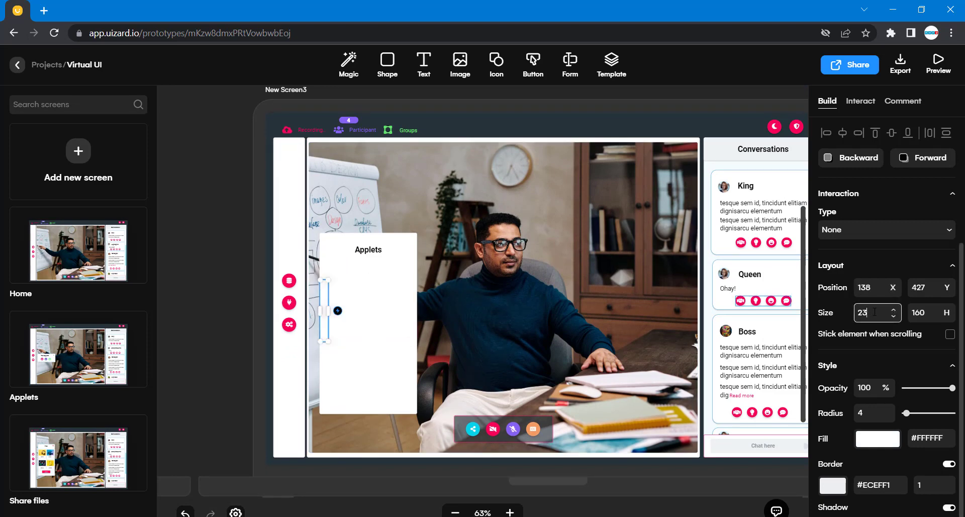
pyautogui.write('4')
pyautogui.press('Tab')
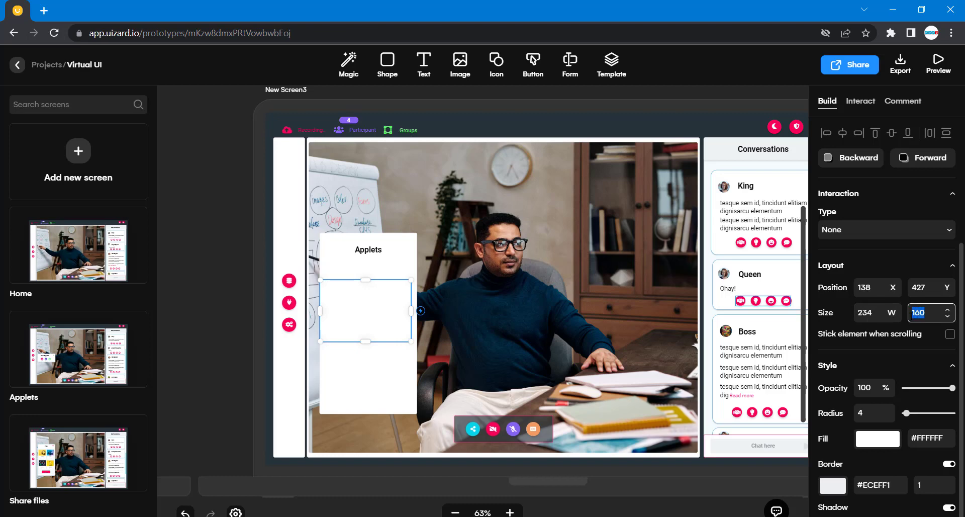
pyautogui.write('270')
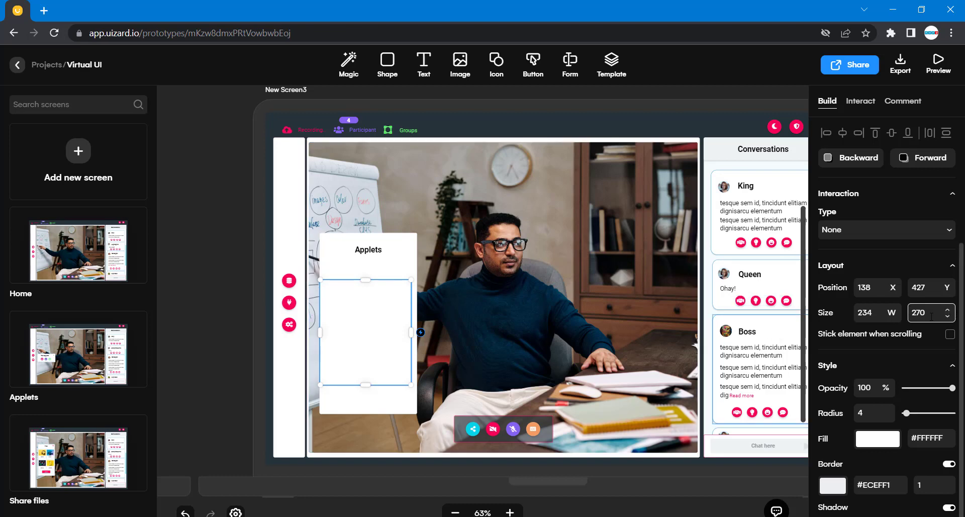
pyautogui.click(390, 323)
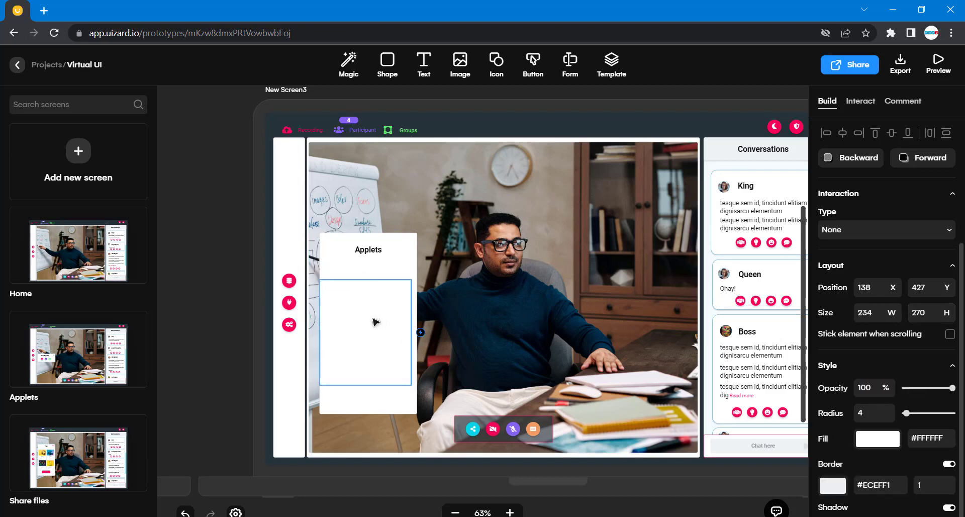
# Step: Move the Applets card's inner rectangle to X 146, Y 404, and set its fill to #F3FBFE
pyautogui.moveTo(375, 321); pyautogui.dragTo(378, 310)
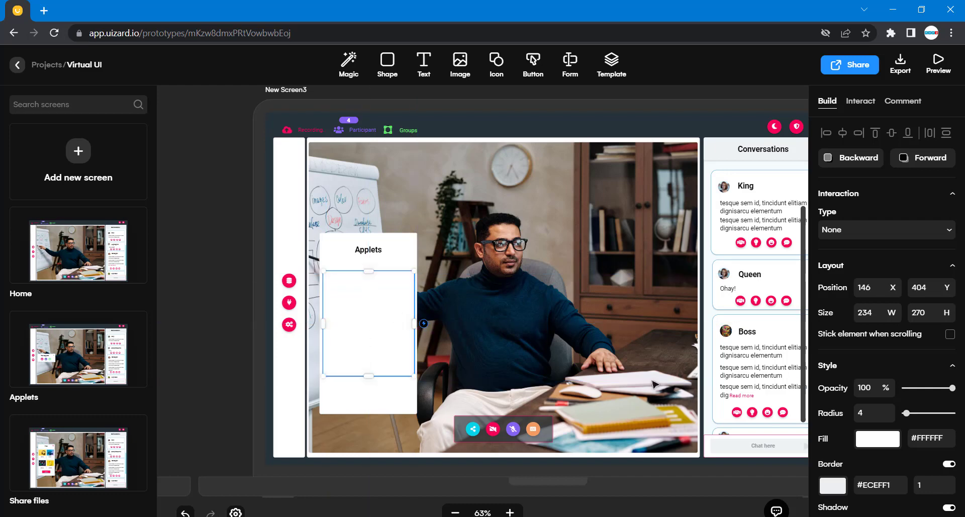
pyautogui.doubleClick(947, 434)
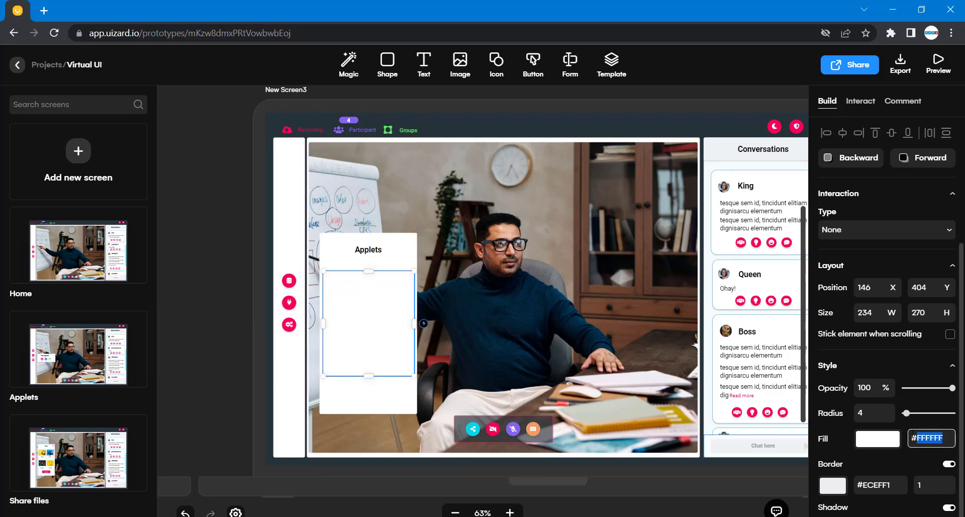
pyautogui.write('F3FBFE')
pyautogui.click(514, 455)
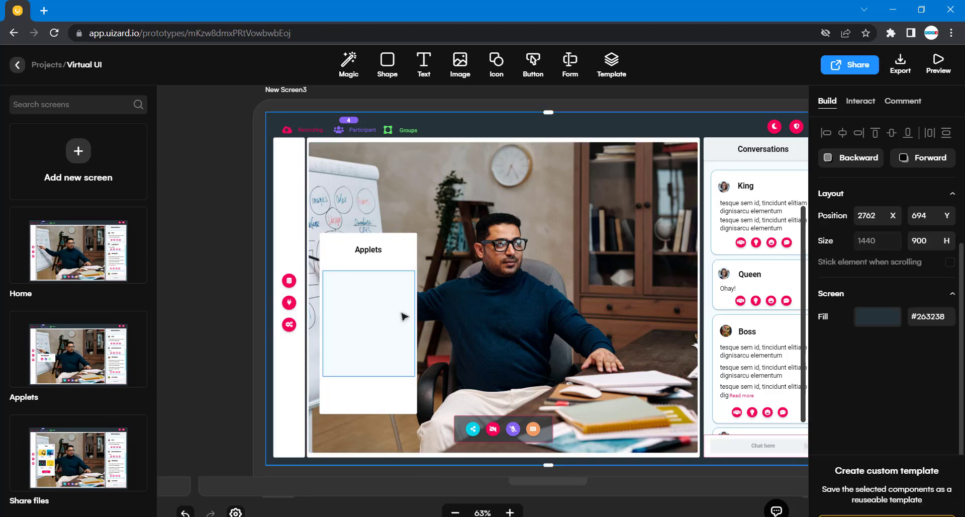
# Step: Turn off the border of the light blue inner panel in the Applets card
pyautogui.click(334, 344)
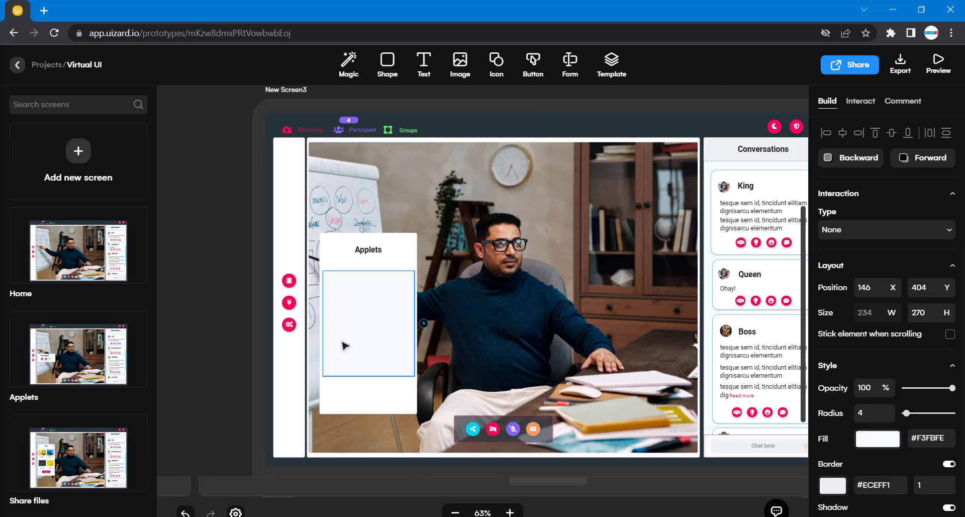
pyautogui.scroll(-5, 889, 460)
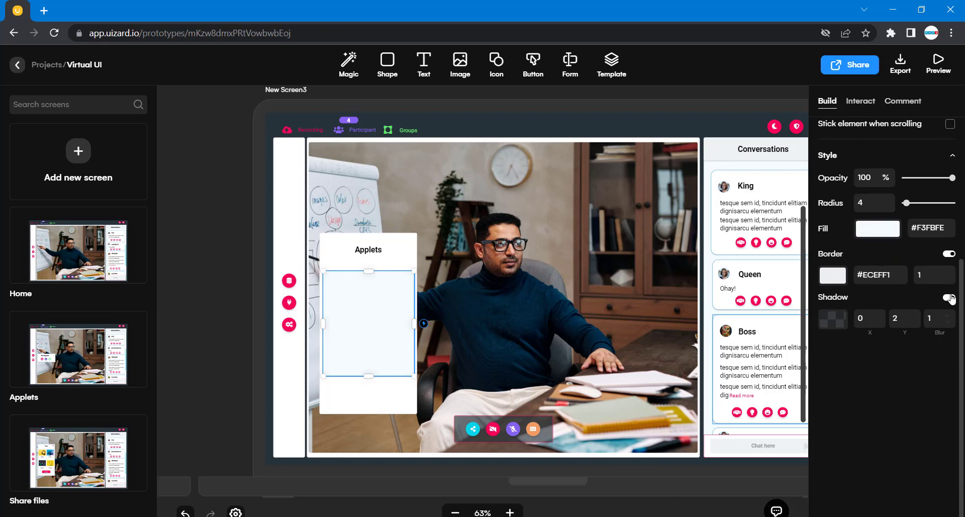
pyautogui.click(948, 253)
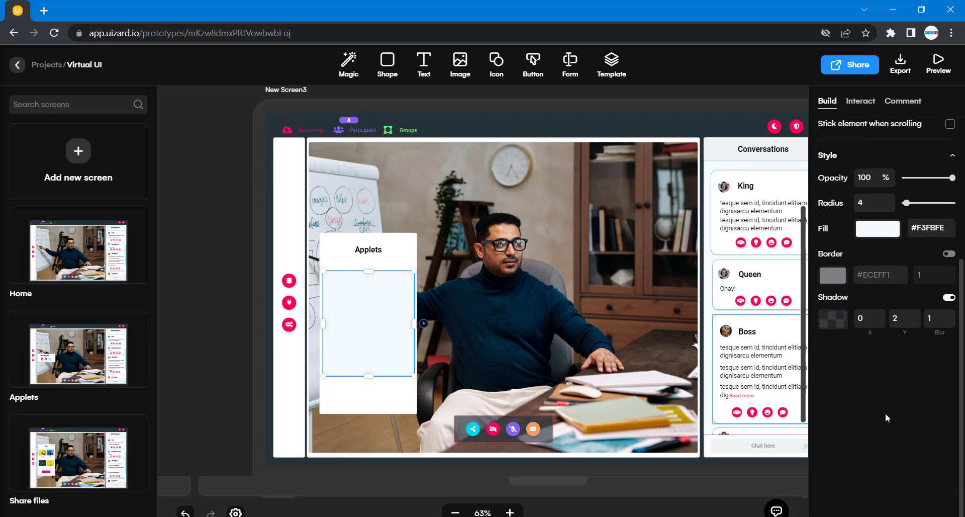
pyautogui.click(517, 319)
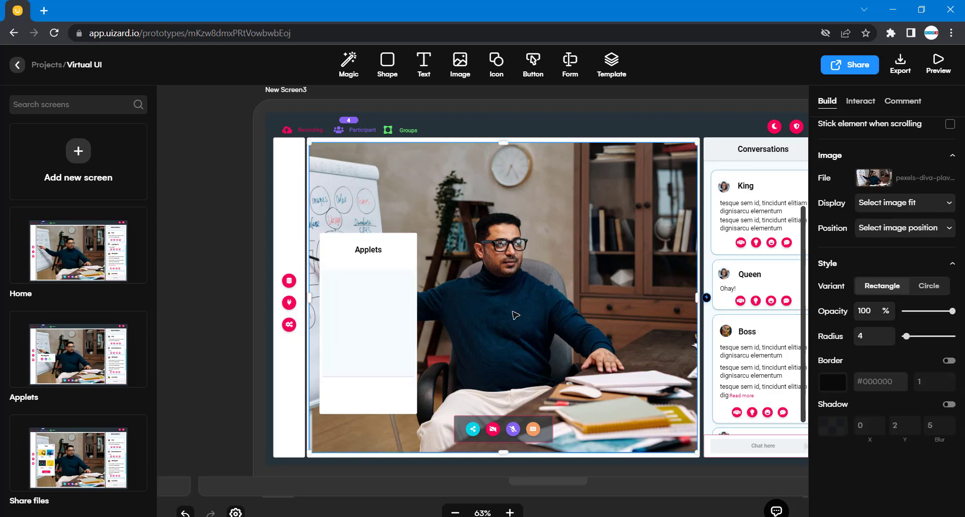
# Step: Inspect the tile group and the Audio tile's background styling in the Files card on the Share files screen
pyautogui.scroll(1, 513, 311)
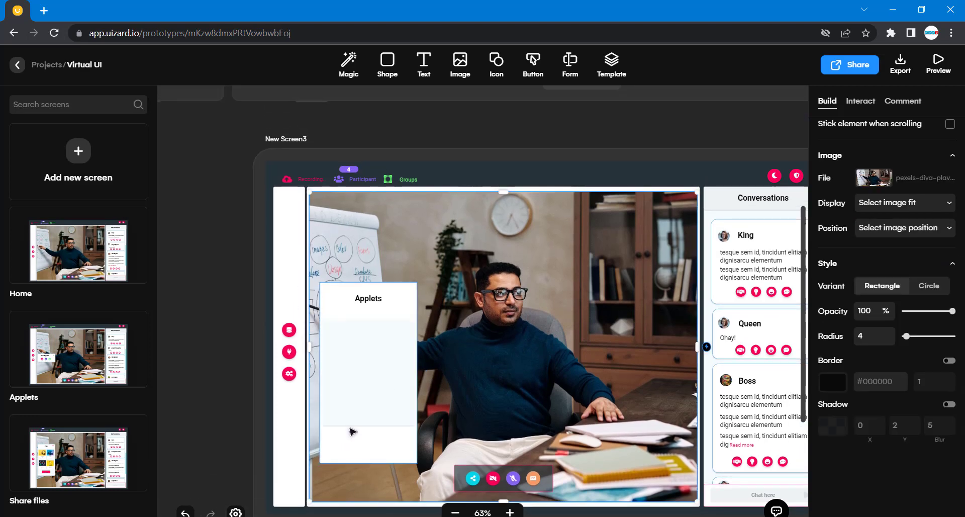
pyautogui.scroll(8, 474, 383)
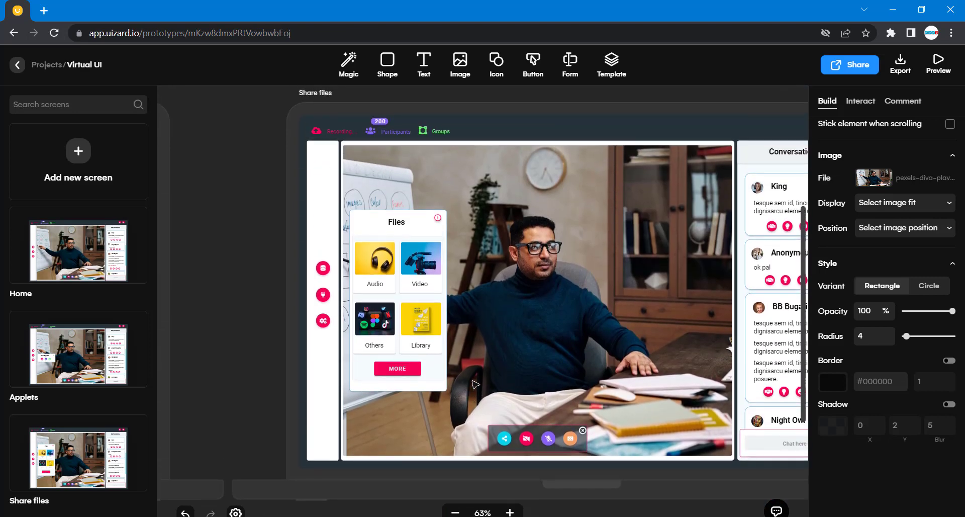
pyautogui.click(389, 252)
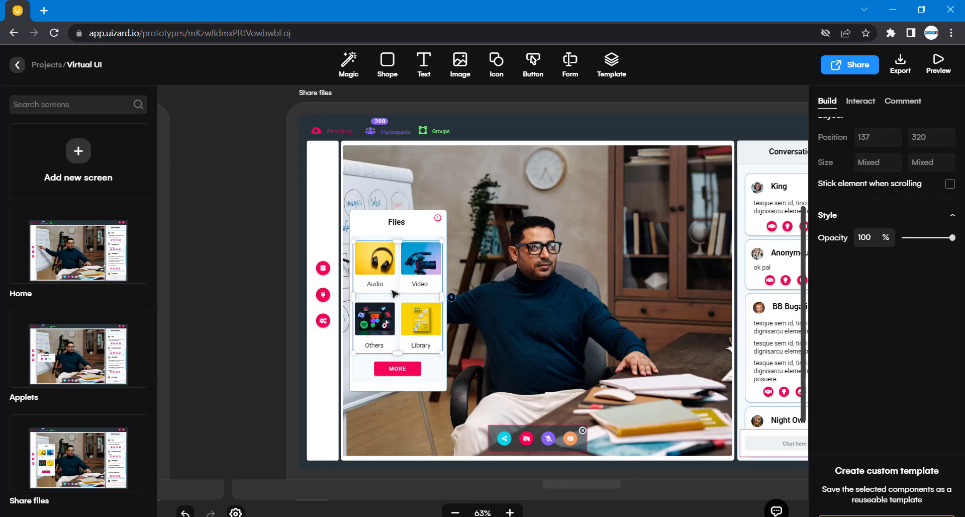
pyautogui.click(393, 293)
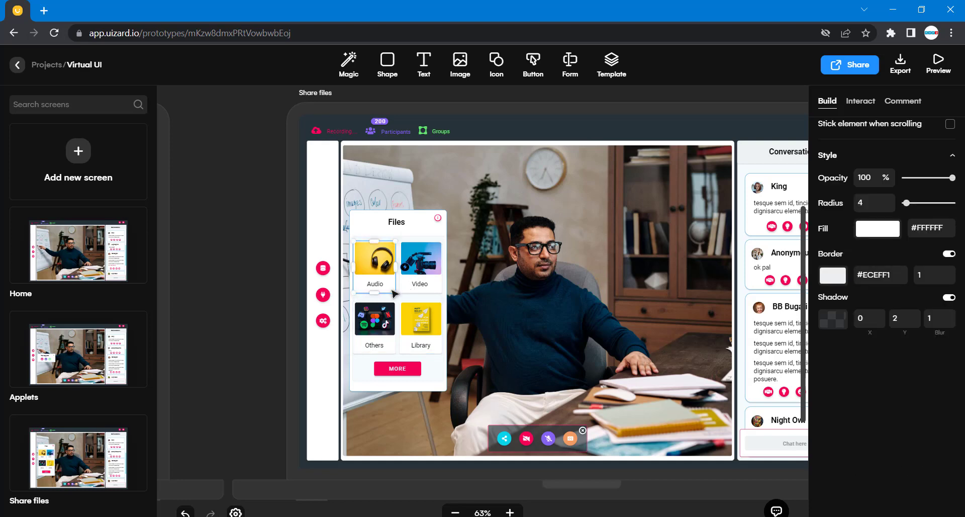
pyautogui.click(397, 240)
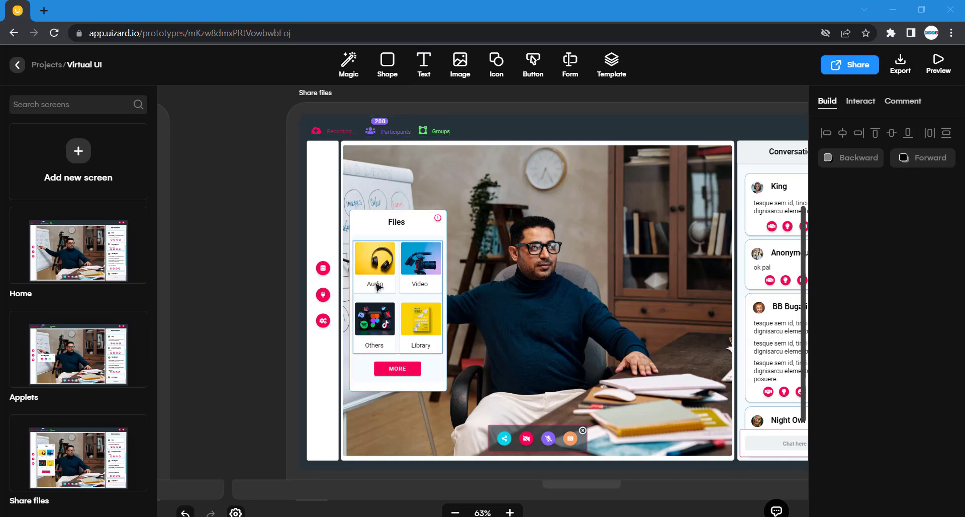
# Step: Browse the card, content and gallery templates for a layout of image tiles with titles
pyautogui.click(613, 63)
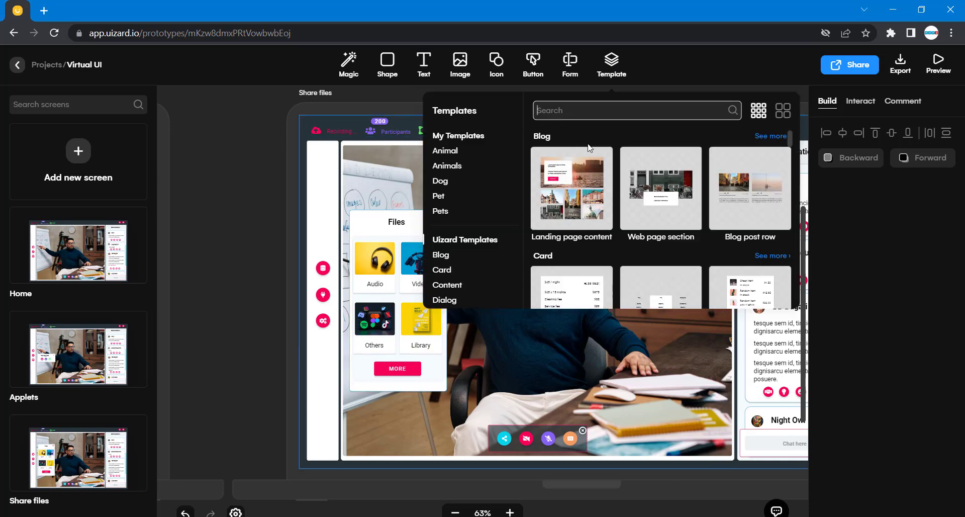
pyautogui.scroll(-10, 742, 267)
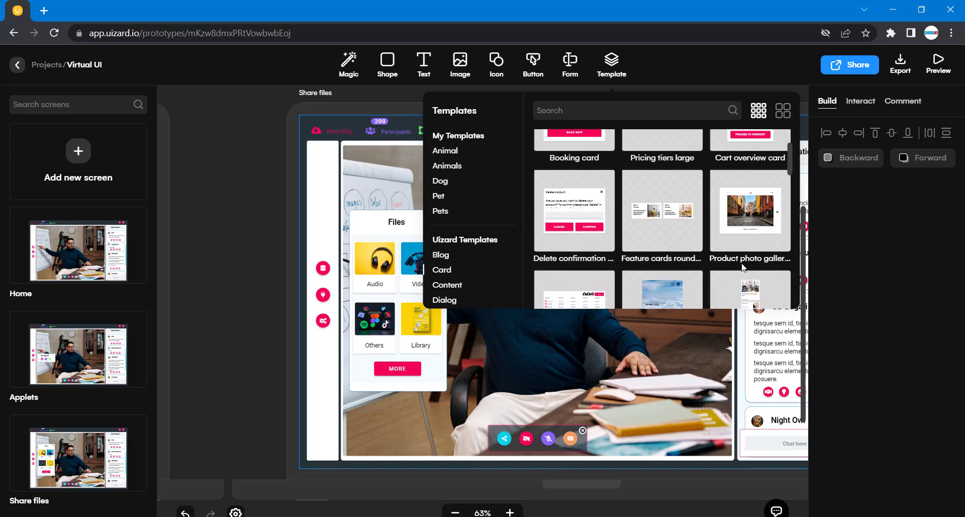
pyautogui.scroll(-5, 742, 267)
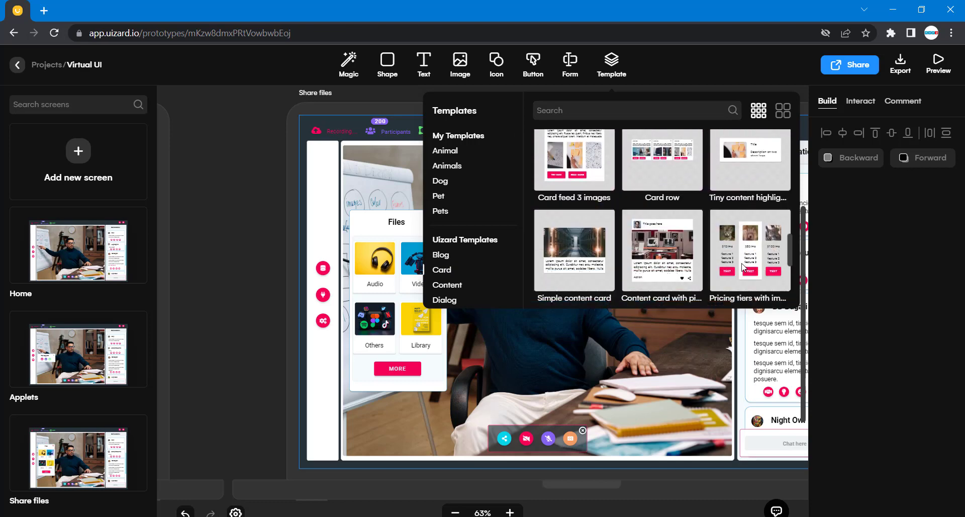
pyautogui.scroll(2, 742, 266)
pyautogui.scroll(-3, 742, 266)
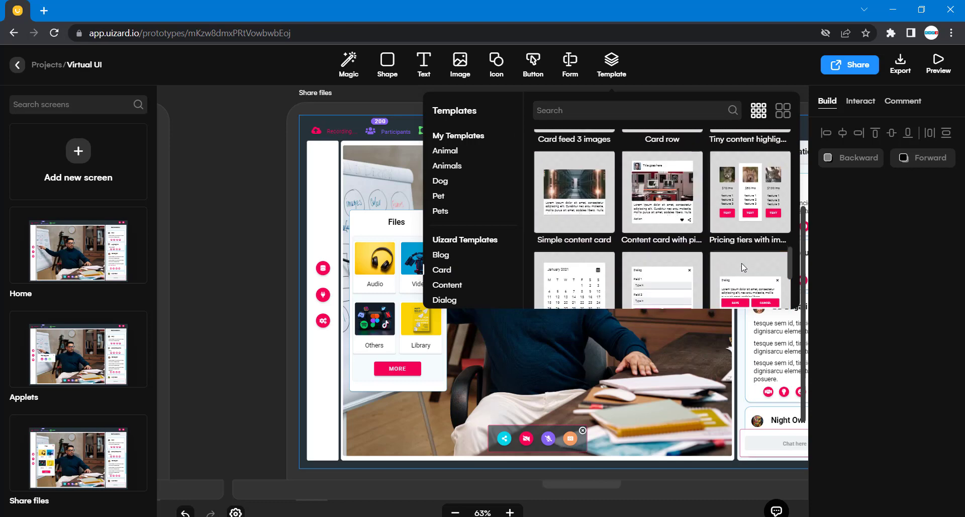
pyautogui.scroll(5, 742, 266)
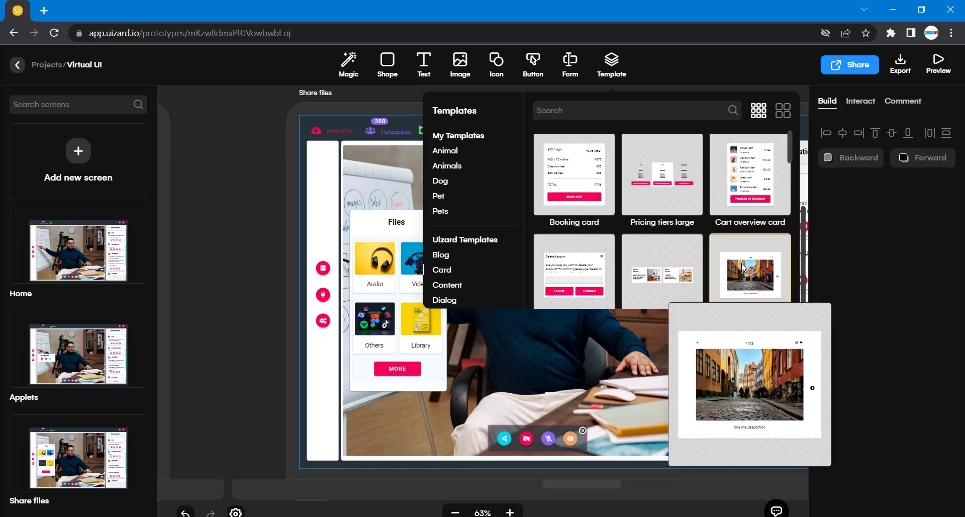
pyautogui.click(452, 285)
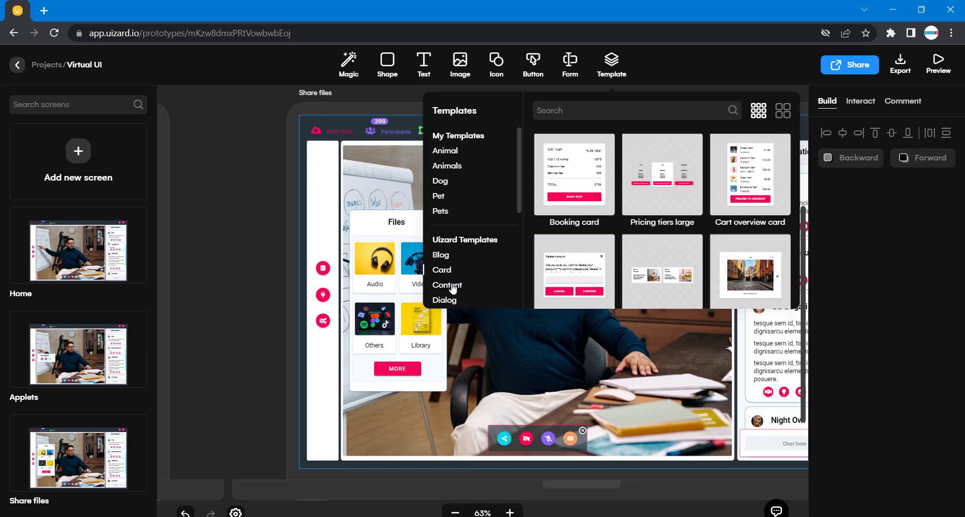
pyautogui.scroll(-2, 628, 273)
pyautogui.scroll(-8, 629, 273)
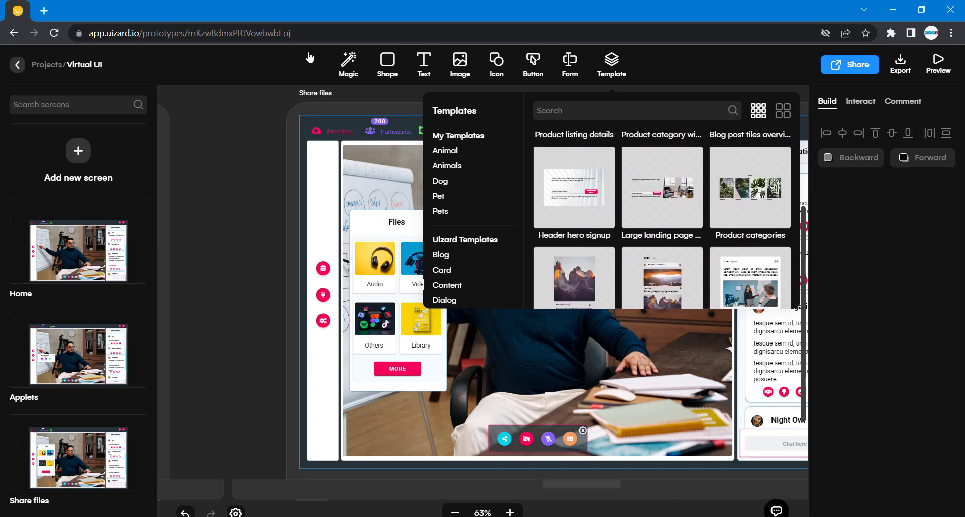
pyautogui.scroll(-5, 569, 234)
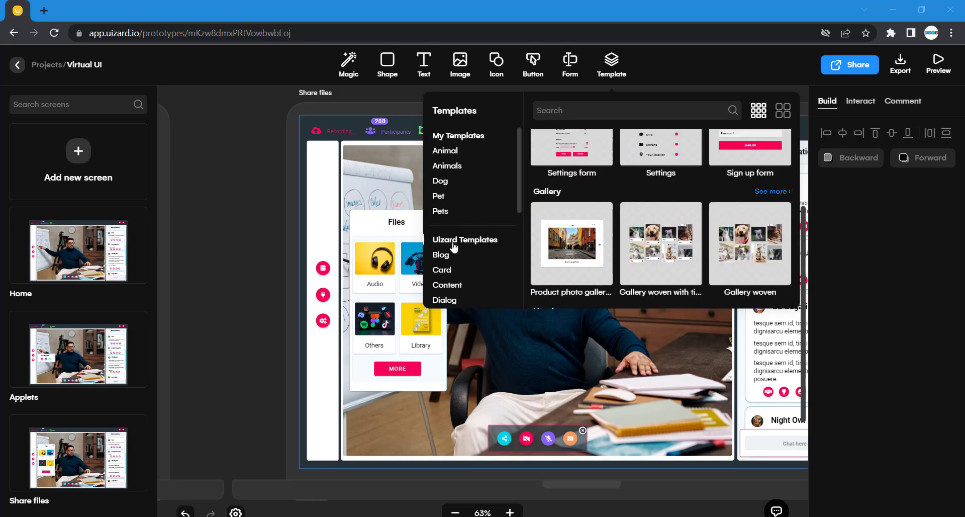
pyautogui.scroll(-1, 482, 240)
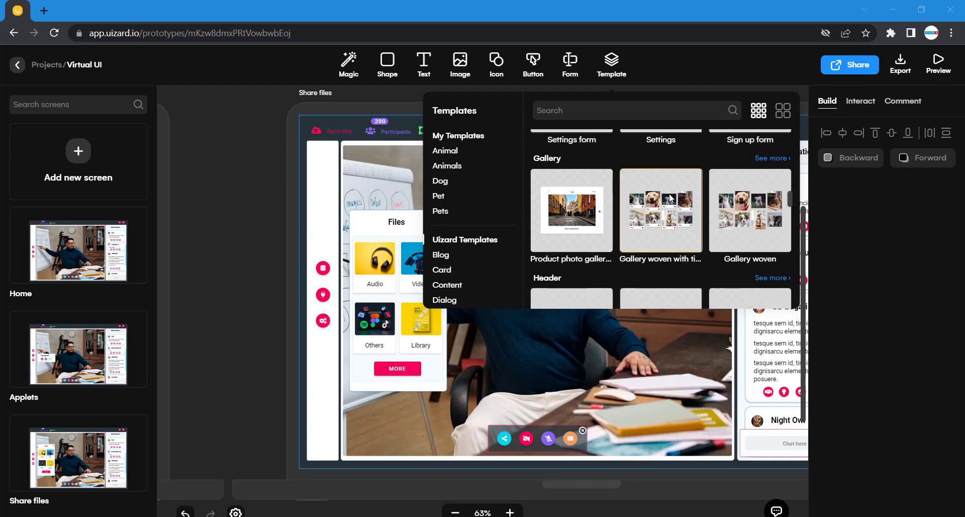
# Step: Insert the woven gallery template with titles and move it onto the empty canvas below the screens
pyautogui.click(661, 212)
pyautogui.moveTo(662, 209); pyautogui.dragTo(171, 397)
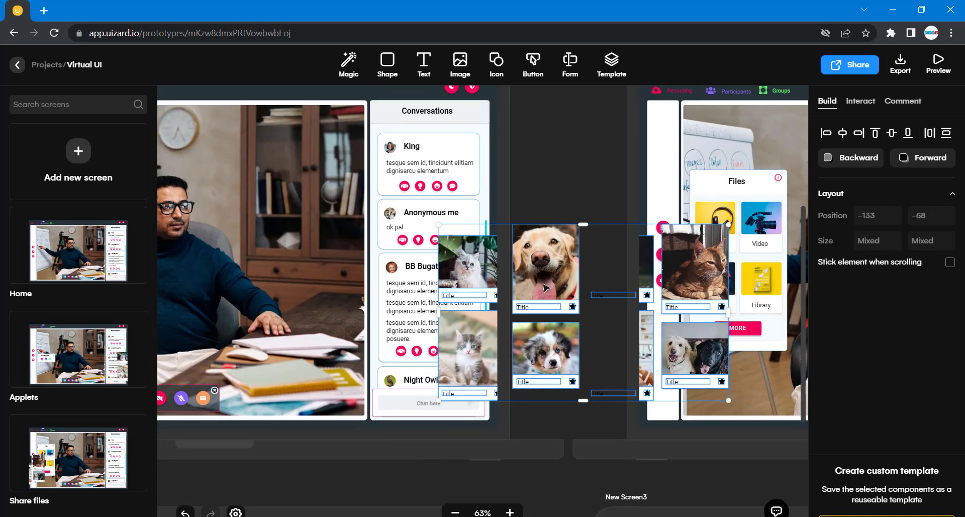
pyautogui.moveTo(545, 288); pyautogui.dragTo(552, 510)
pyautogui.scroll(-6, 552, 452)
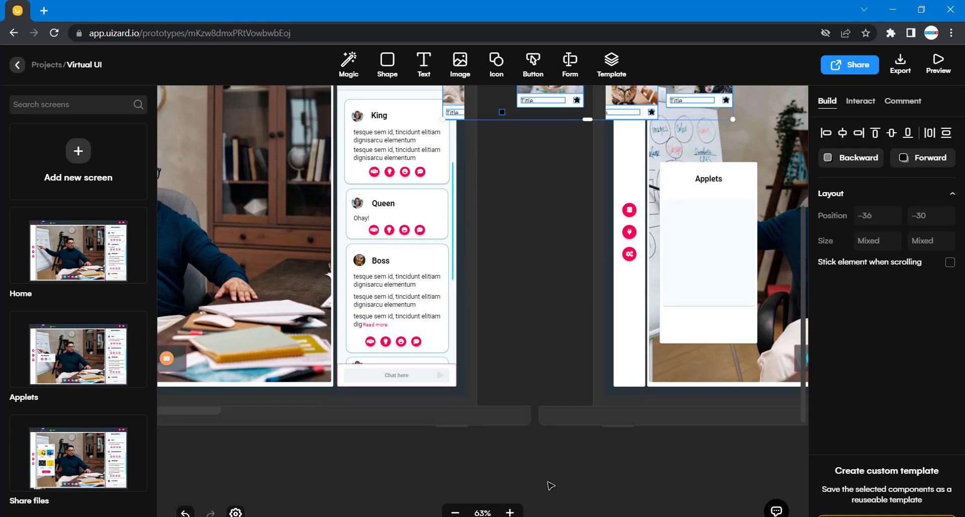
pyautogui.scroll(-4, 558, 405)
pyautogui.moveTo(678, 99); pyautogui.dragTo(610, 426)
pyautogui.click(717, 464)
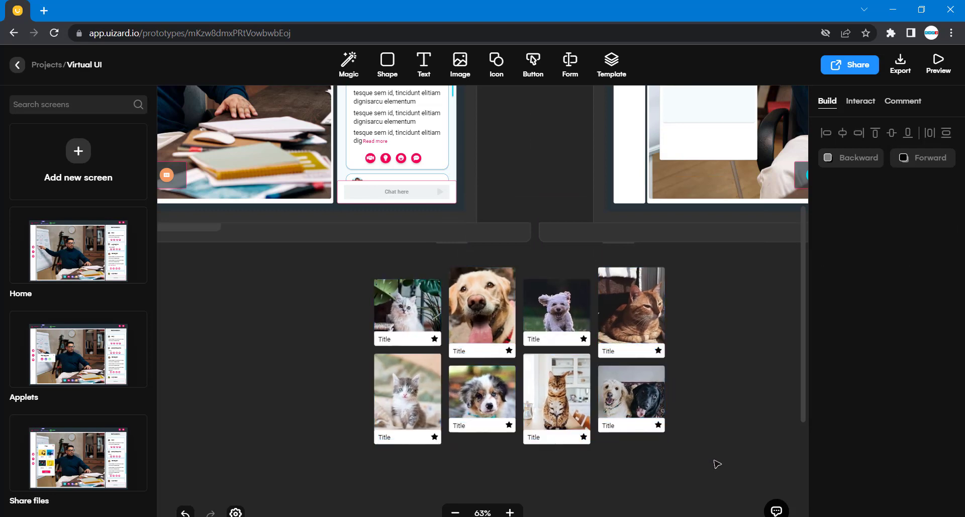
# Step: Delete every gallery tile except the one with the spotted puppy photo
pyautogui.moveTo(695, 493); pyautogui.dragTo(581, 378)
pyautogui.moveTo(578, 375); pyautogui.dragTo(576, 382)
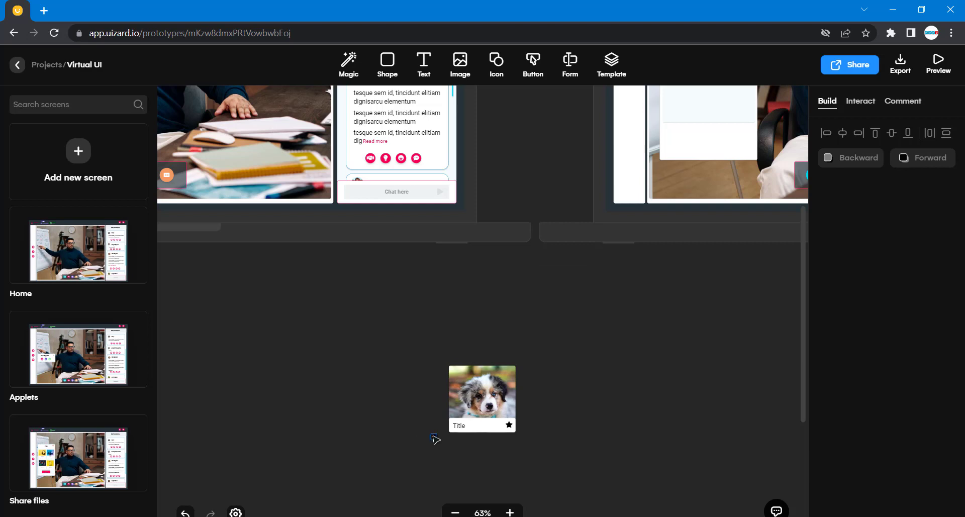
pyautogui.click(434, 438)
pyautogui.press('Delete')
# Step: Move the puppy tile onto the Applets card's inner panel at X 161, Y 420, scaled down to about 103 wide
pyautogui.click(474, 393)
pyautogui.moveTo(474, 394); pyautogui.dragTo(606, 320)
pyautogui.scroll(2, 606, 321)
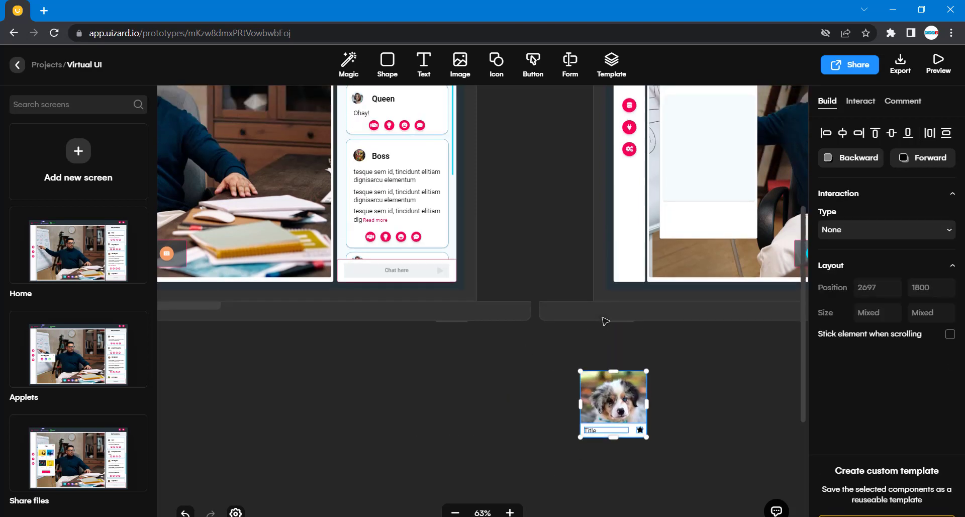
pyautogui.scroll(2, 609, 352)
pyautogui.moveTo(610, 458); pyautogui.dragTo(691, 186)
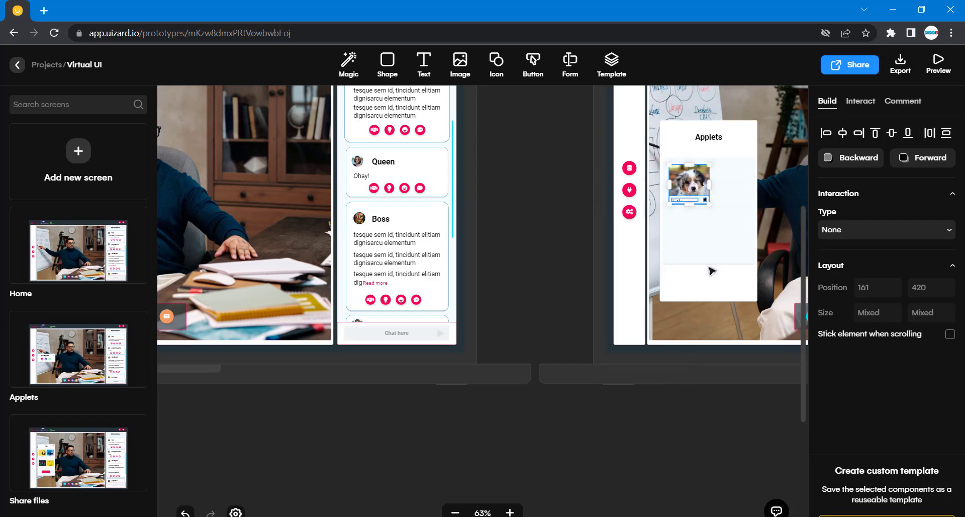
pyautogui.click(692, 421)
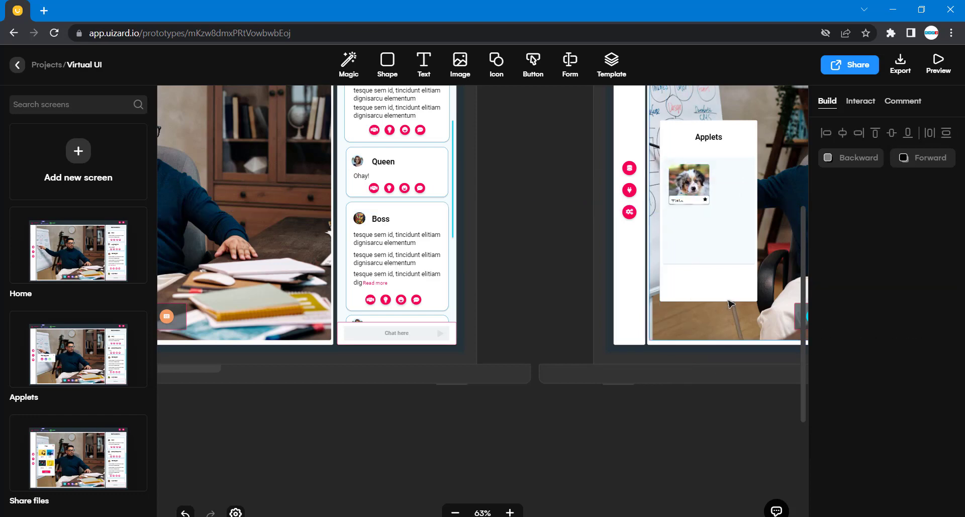
# Step: Check the puppy tile's star icon and Title caption against the tile captions in the Files card
pyautogui.click(706, 200)
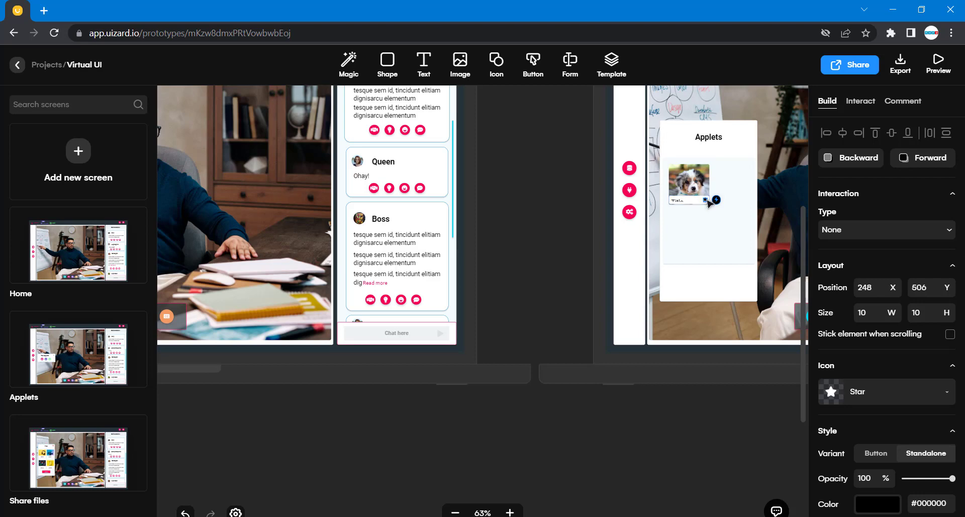
pyautogui.doubleClick(683, 202)
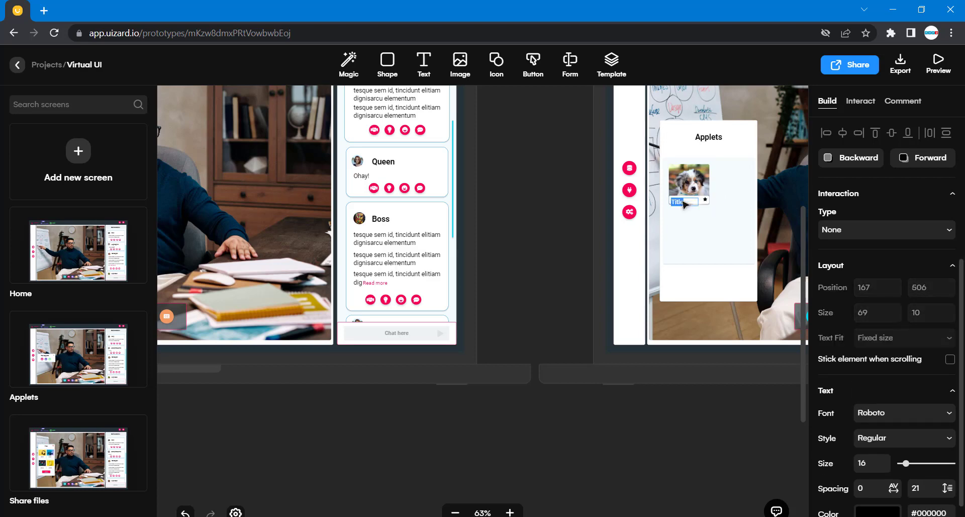
pyautogui.scroll(5, 546, 211)
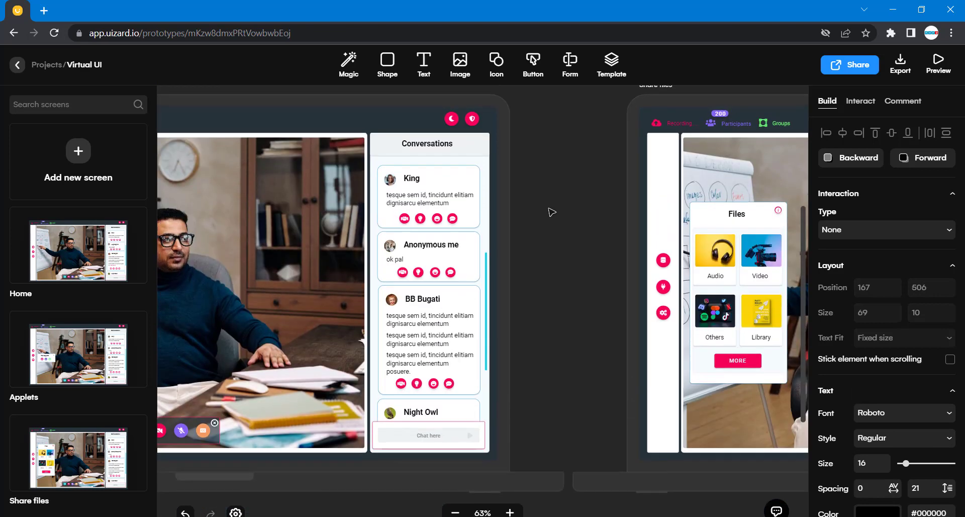
pyautogui.scroll(-6, 552, 211)
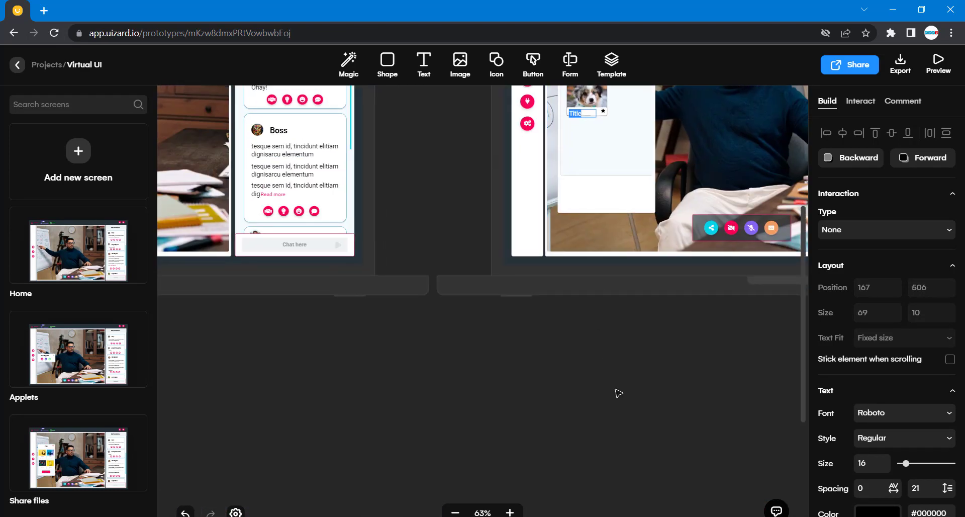
# Step: Extend the white caption box under the puppy photo to a height of 43 and change its Title text to Audio
pyautogui.click(605, 158)
pyautogui.click(590, 114)
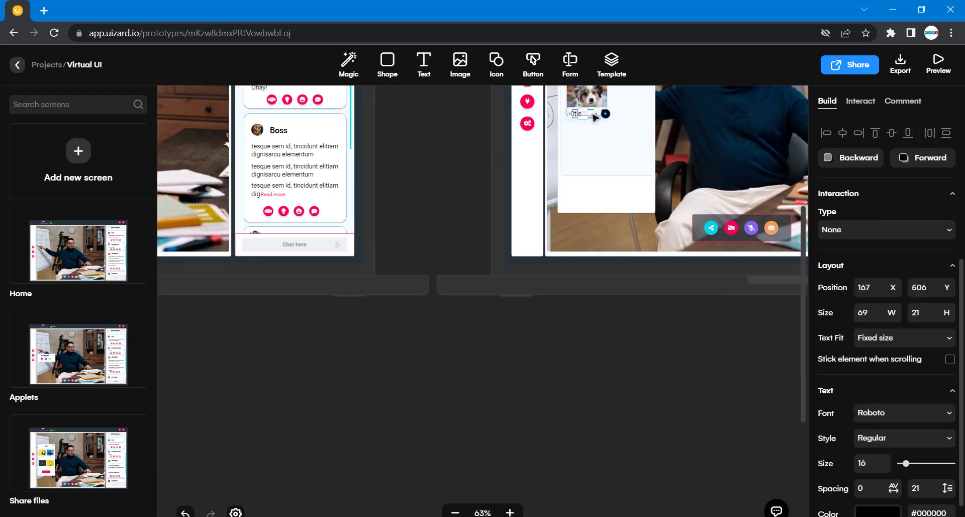
pyautogui.click(604, 118)
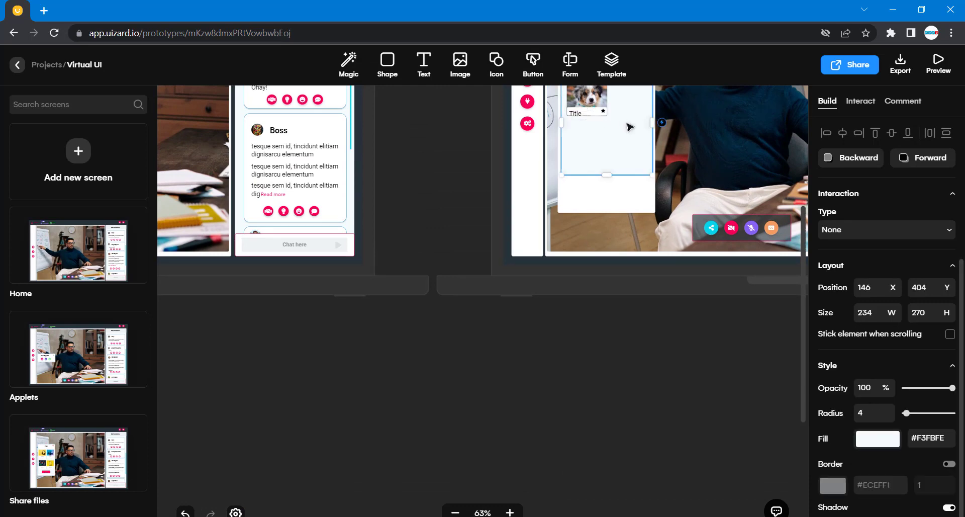
pyautogui.click(603, 115)
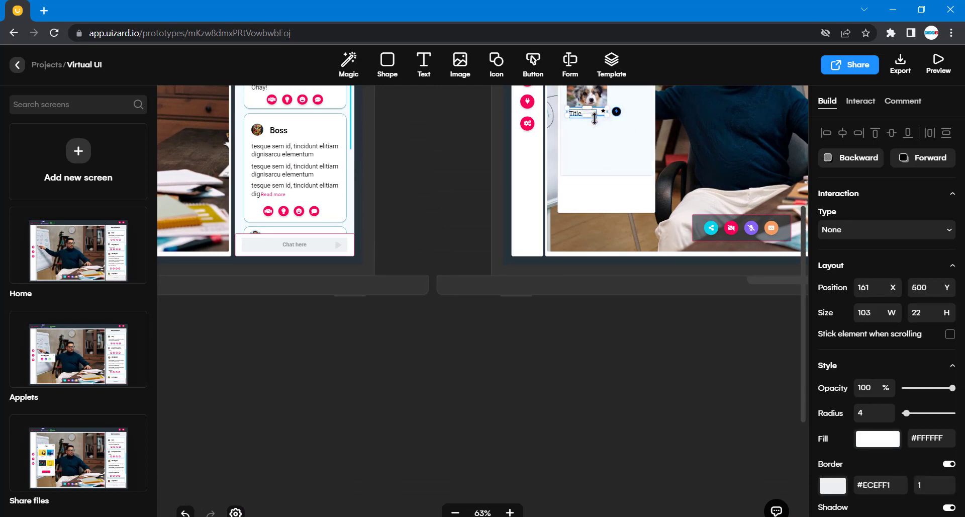
pyautogui.moveTo(594, 118); pyautogui.dragTo(594, 124)
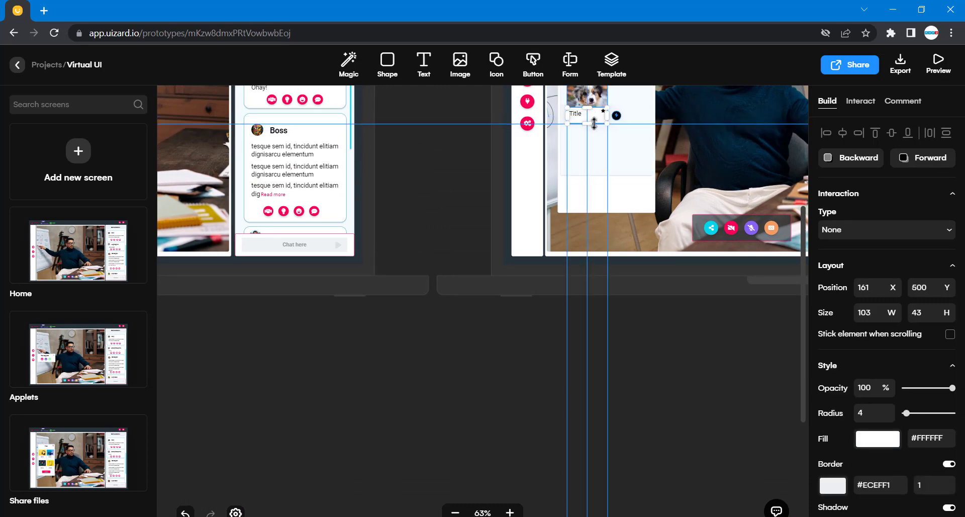
pyautogui.doubleClick(575, 115)
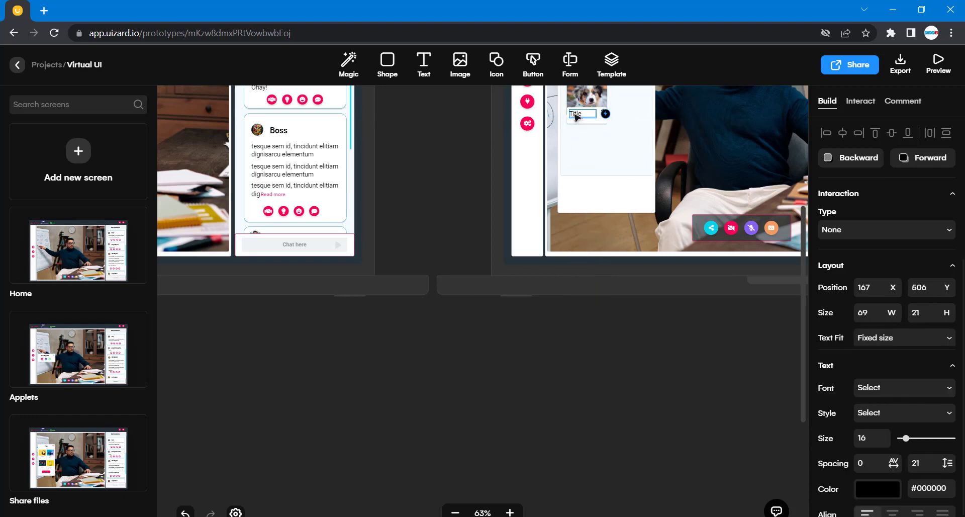
pyautogui.write('Audio')
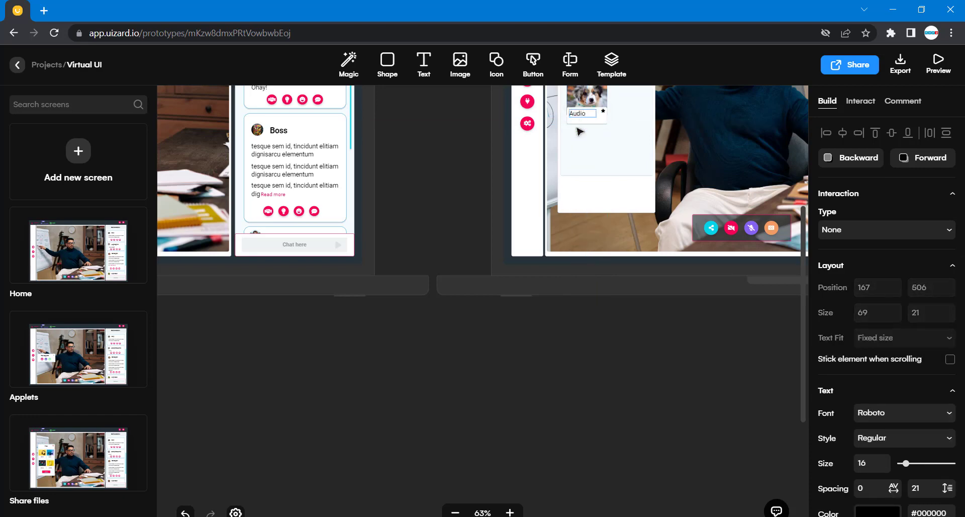
# Step: Move the tile's star icon to the upper-right corner of the puppy photo and recolour it white
pyautogui.scroll(4, 578, 131)
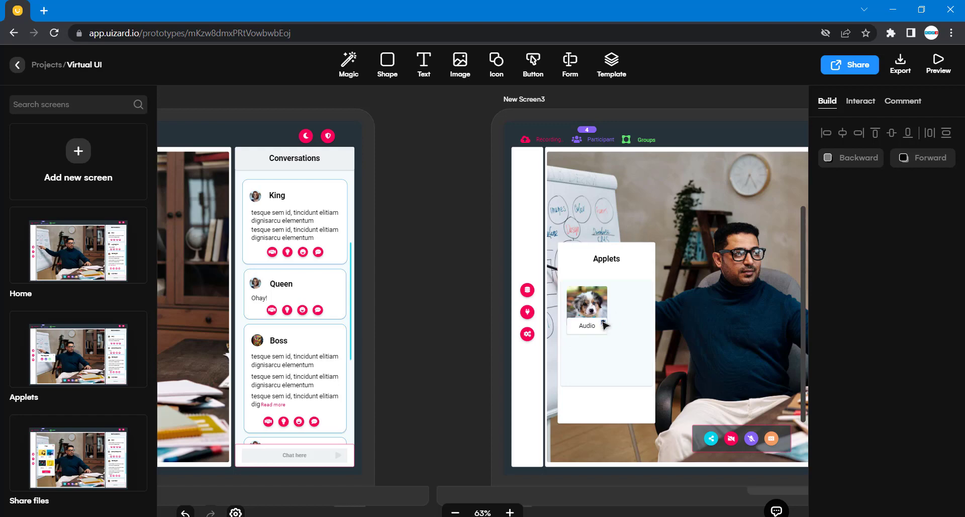
pyautogui.click(603, 323)
pyautogui.moveTo(605, 326); pyautogui.dragTo(603, 291)
pyautogui.scroll(-3, 884, 352)
pyautogui.click(877, 354)
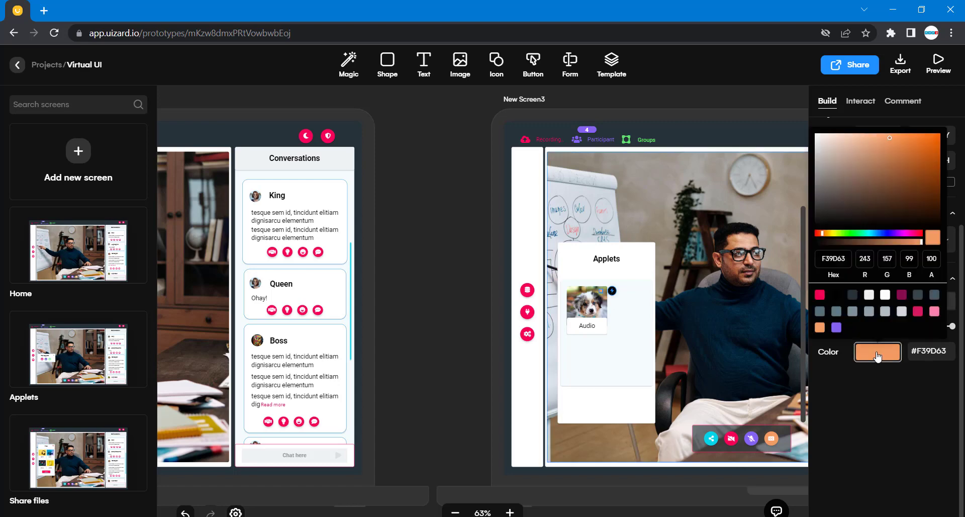
pyautogui.click(886, 296)
pyautogui.click(767, 291)
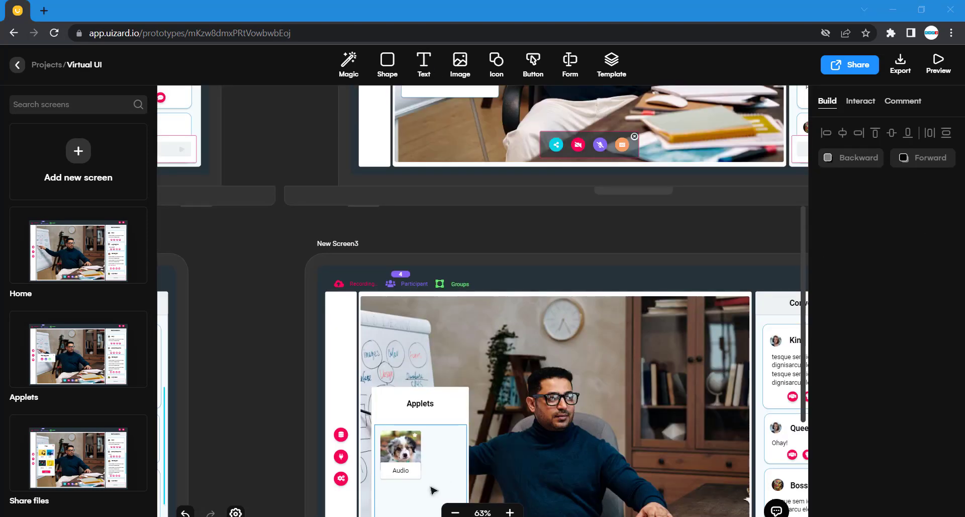
# Step: Duplicate the Audio tile, place the copy beside it at X 273, and shift the pair left so it starts at X 155
pyautogui.click(404, 471)
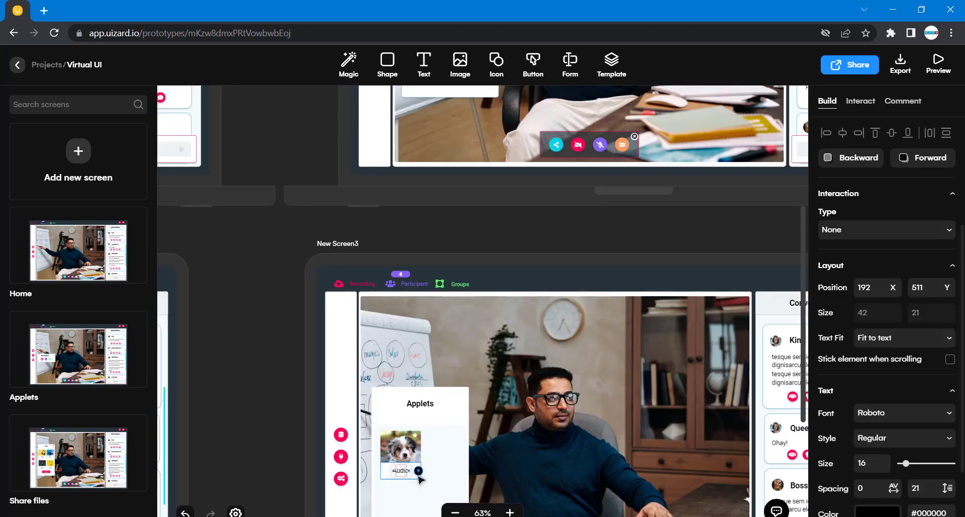
pyautogui.keyDown('shift'); pyautogui.click(416, 471); pyautogui.keyUp('shift')
pyautogui.keyDown('shift'); pyautogui.click(413, 448); pyautogui.keyUp('shift')
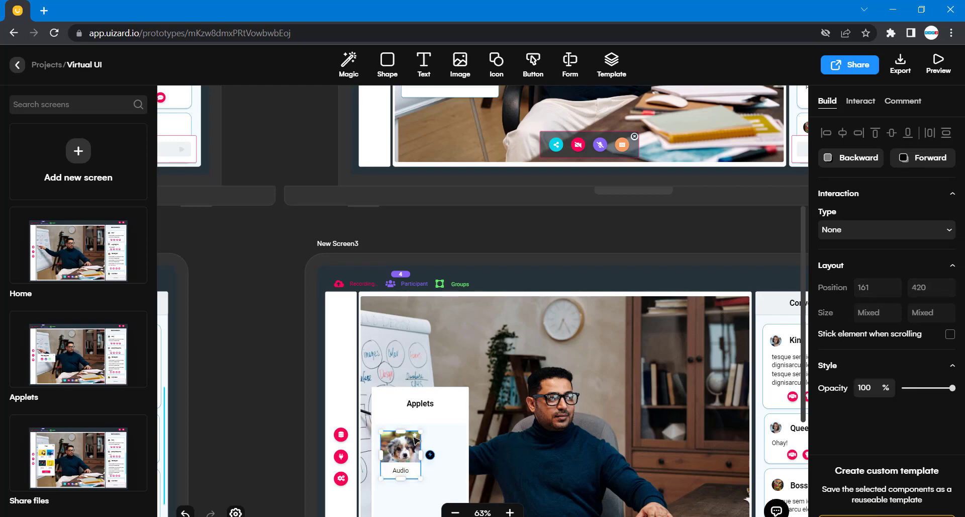
pyautogui.hotkey('ctrl', 'd')
pyautogui.moveTo(415, 441); pyautogui.dragTo(456, 437)
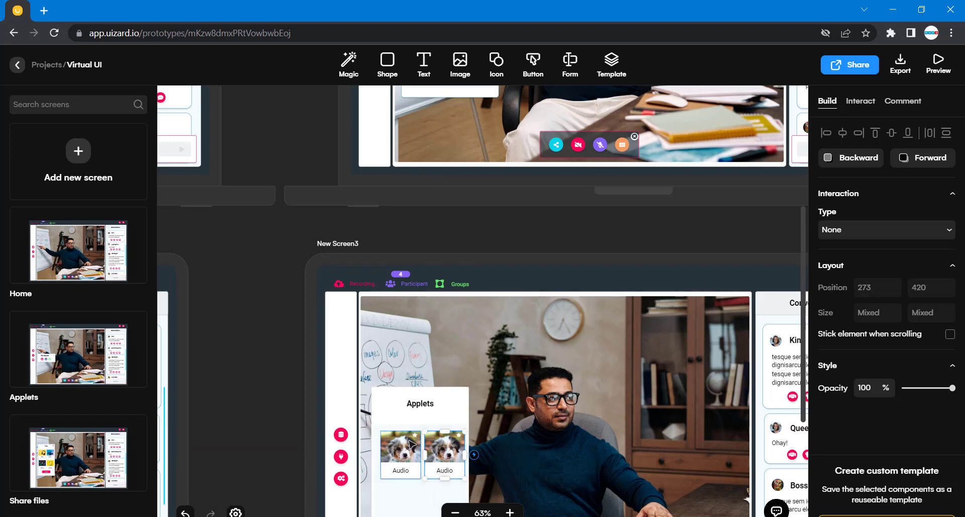
pyautogui.keyDown('shift'); pyautogui.click(413, 444); pyautogui.keyUp('shift')
pyautogui.moveTo(442, 442); pyautogui.dragTo(443, 442)
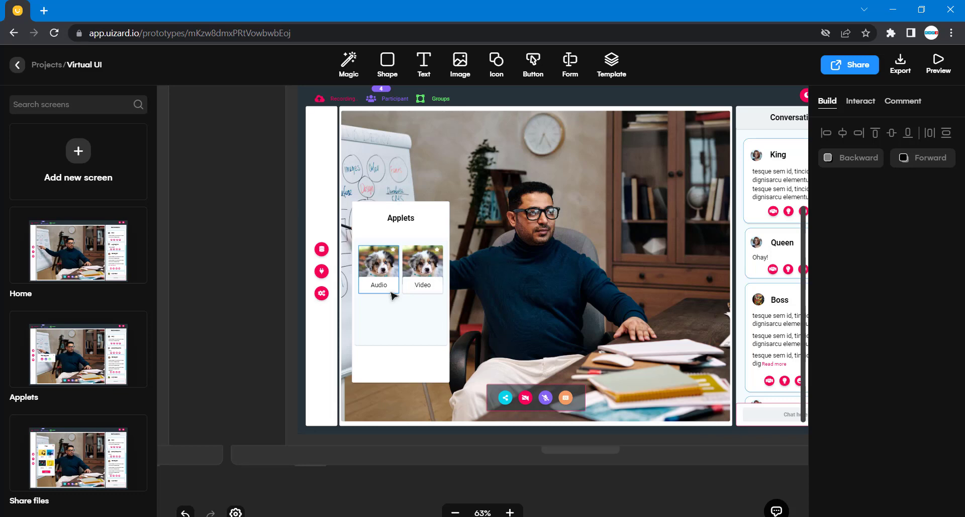
# Step: Copy the Audio and Video tiles into a second row directly below, starting at X 156, Y 552
pyautogui.scroll(5, 392, 296)
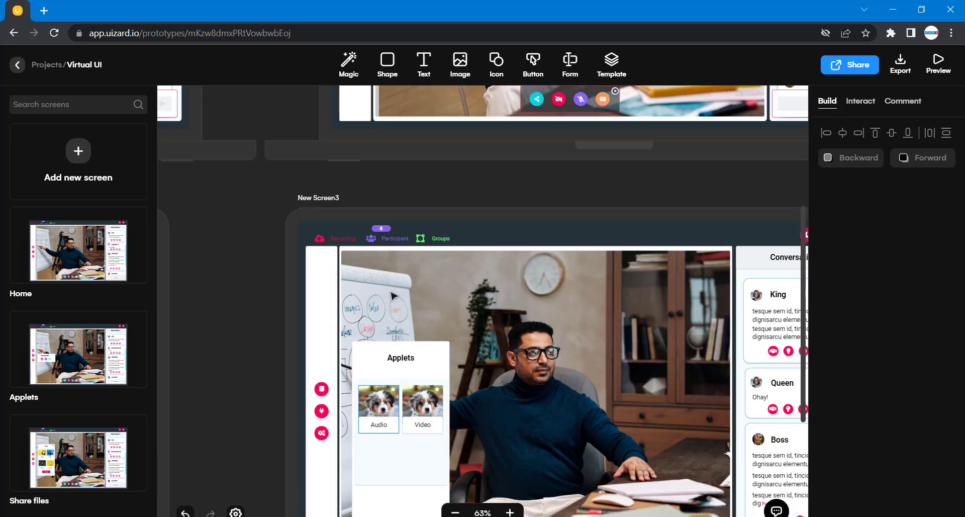
pyautogui.scroll(-5, 394, 295)
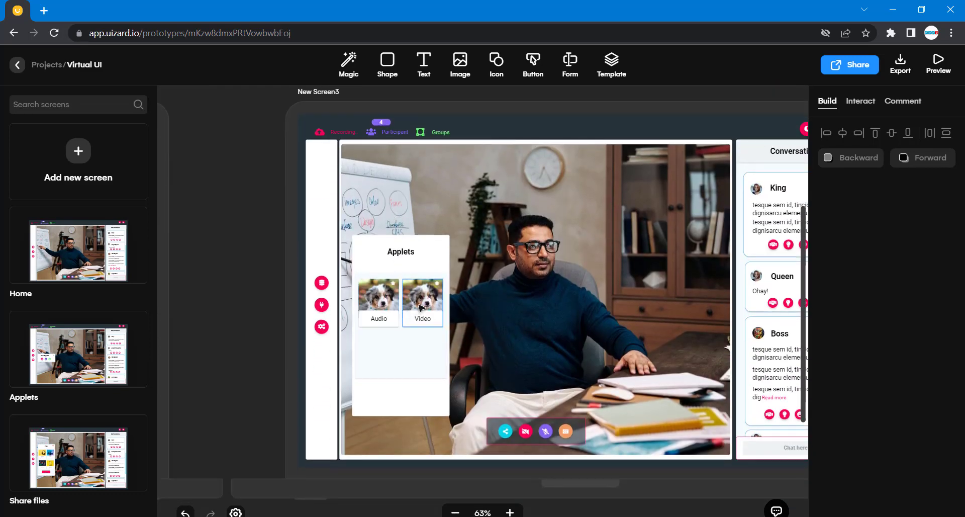
pyautogui.keyDown('shift'); pyautogui.click(404, 304); pyautogui.keyUp('shift')
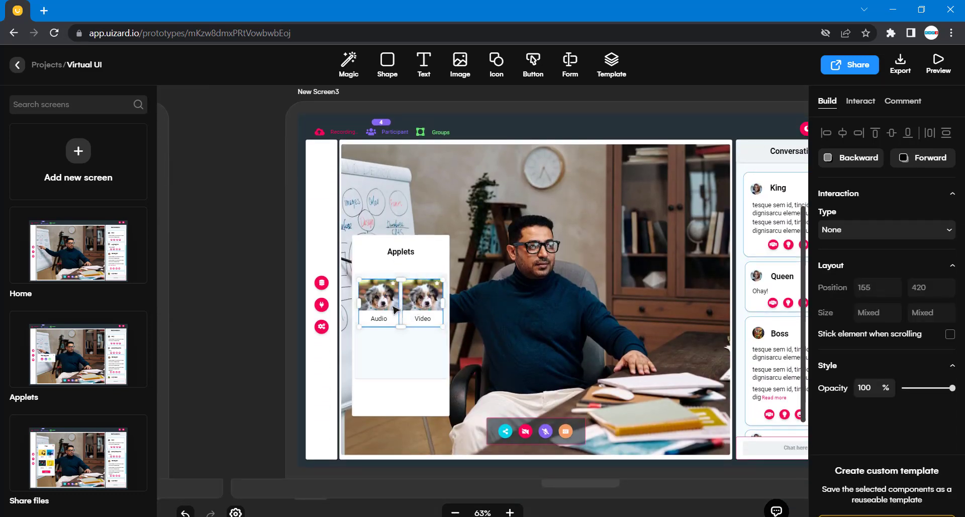
pyautogui.moveTo(394, 308); pyautogui.dragTo(408, 345)
pyautogui.click(247, 297)
# Step: Extend the Applets card's inner panel upward to Y 376 and stretch its lower edge below the second tile row
pyautogui.scroll(5, 250, 296)
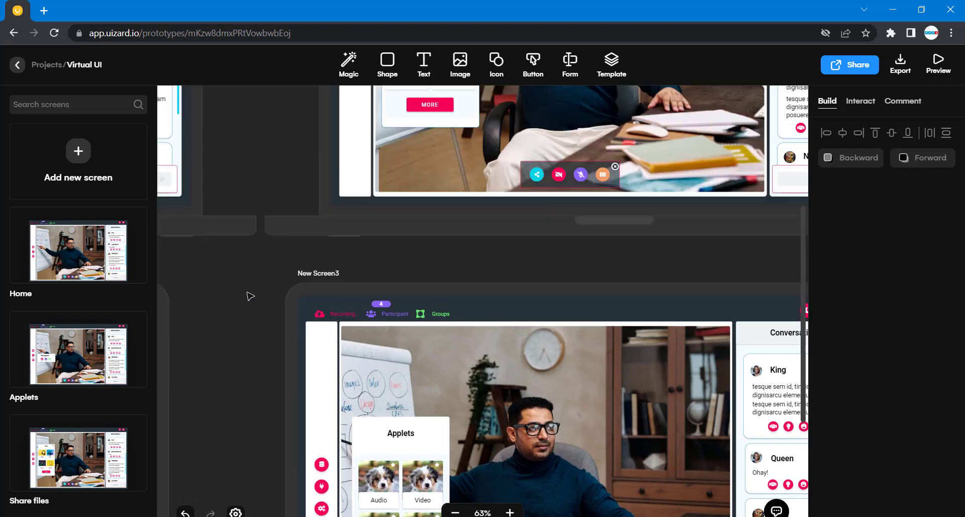
pyautogui.scroll(2, 250, 295)
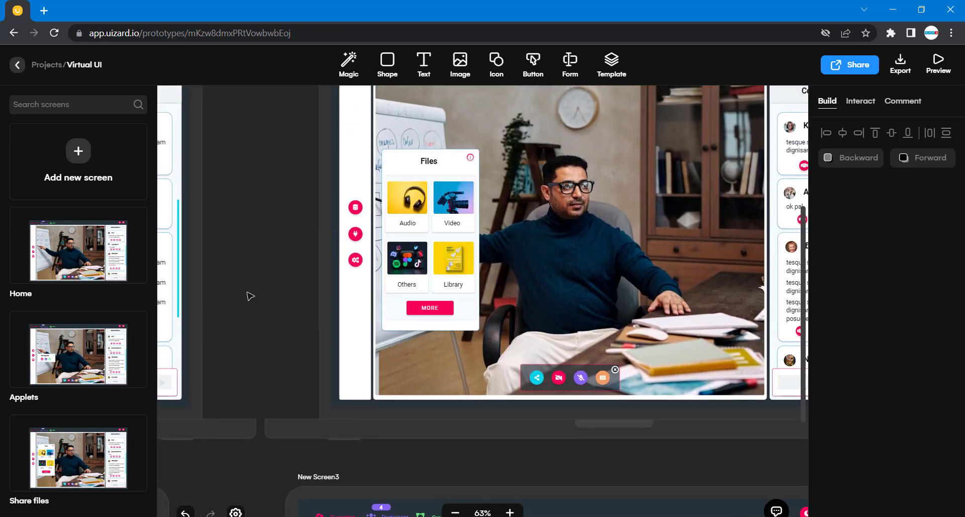
pyautogui.scroll(-6, 250, 295)
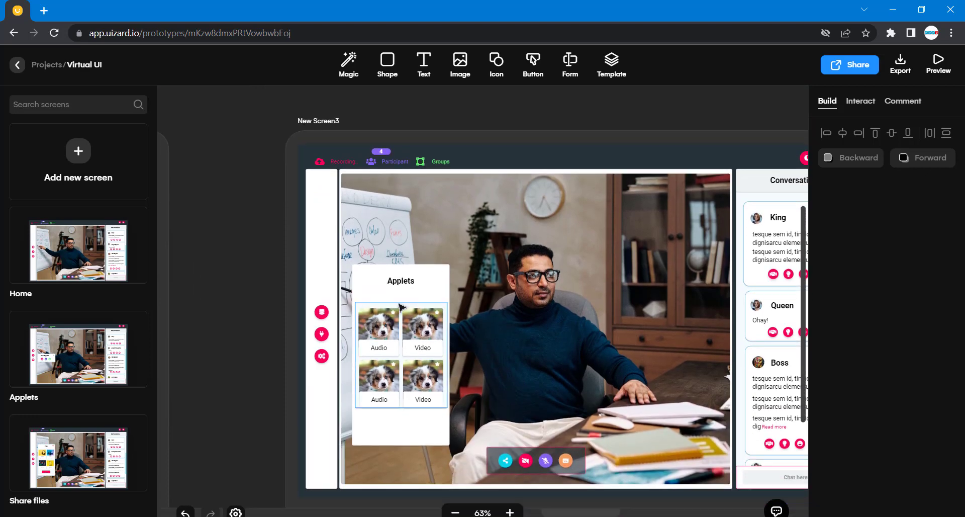
pyautogui.click(406, 304)
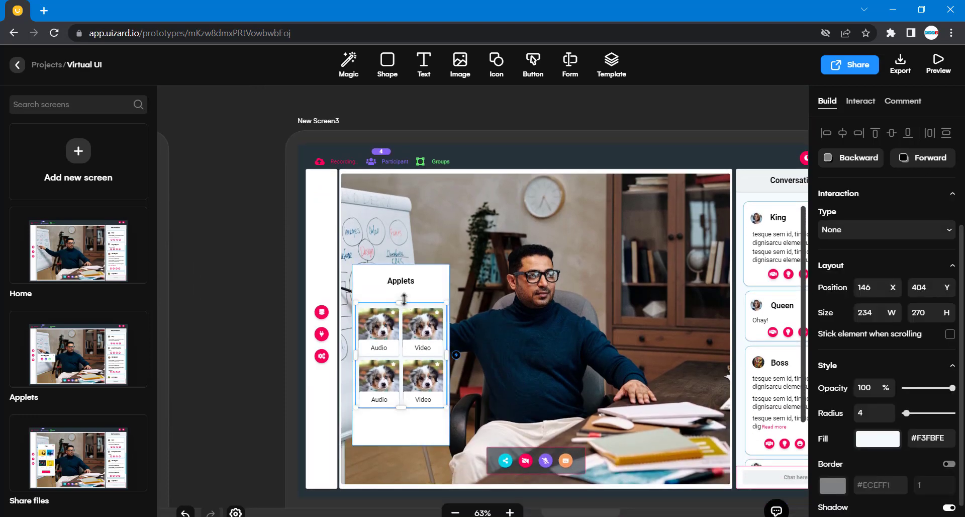
pyautogui.moveTo(401, 302); pyautogui.dragTo(403, 288)
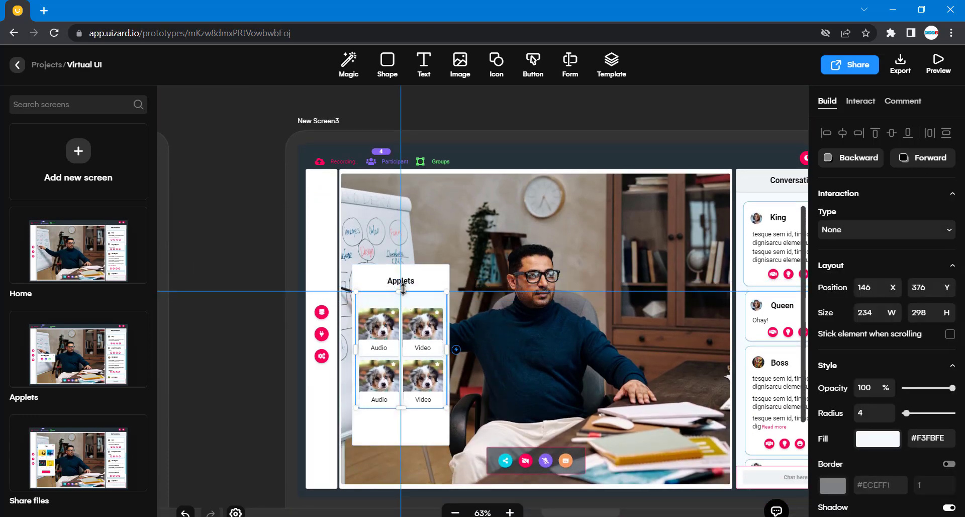
pyautogui.click(258, 302)
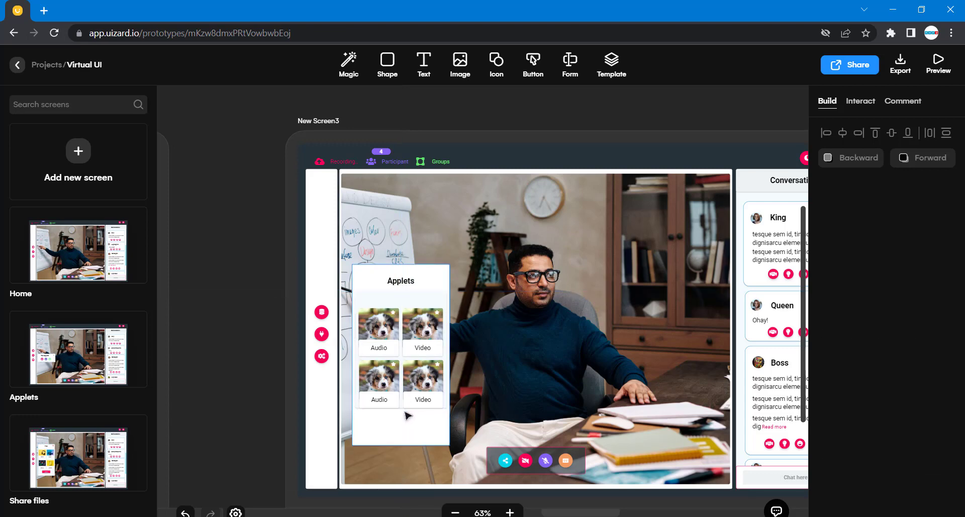
pyautogui.click(403, 407)
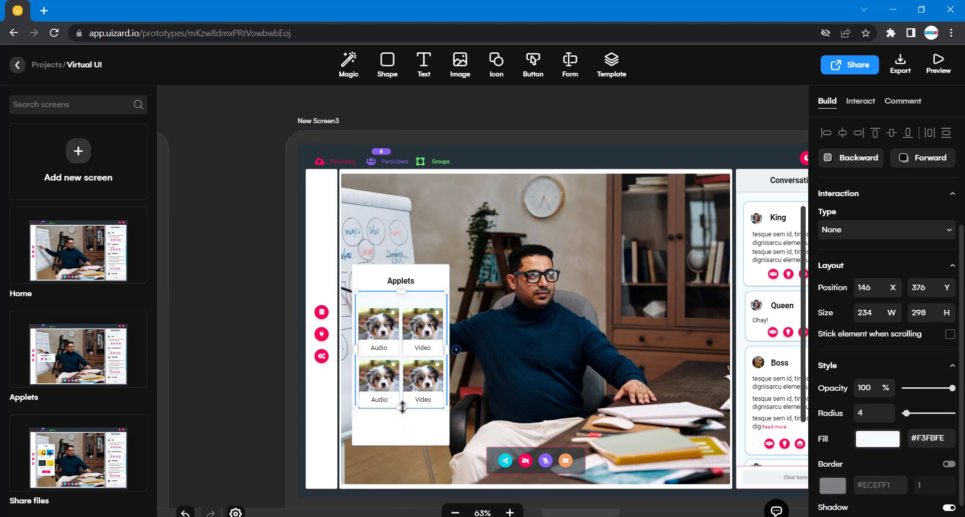
pyautogui.moveTo(402, 406); pyautogui.dragTo(400, 420)
# Step: Change the caption of the second-row Audio tile to More
pyautogui.click(383, 402)
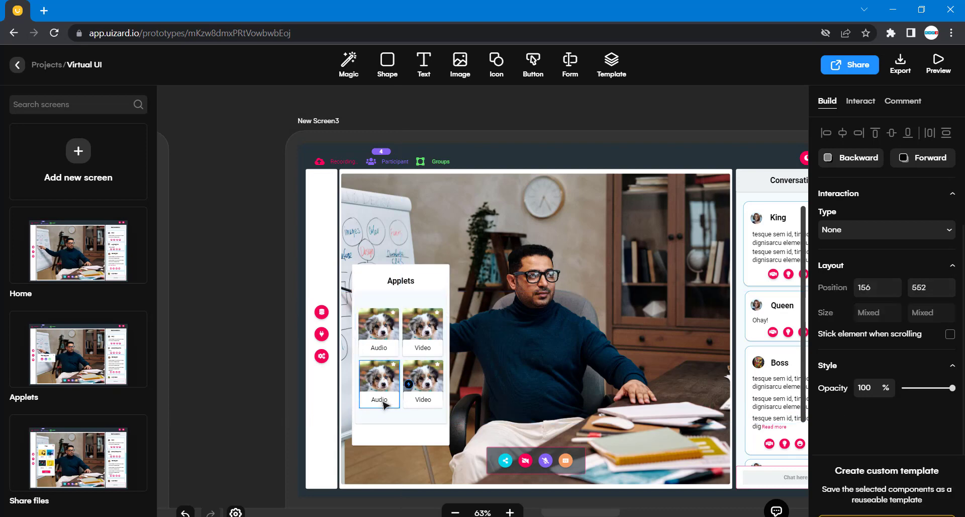
pyautogui.click(384, 401)
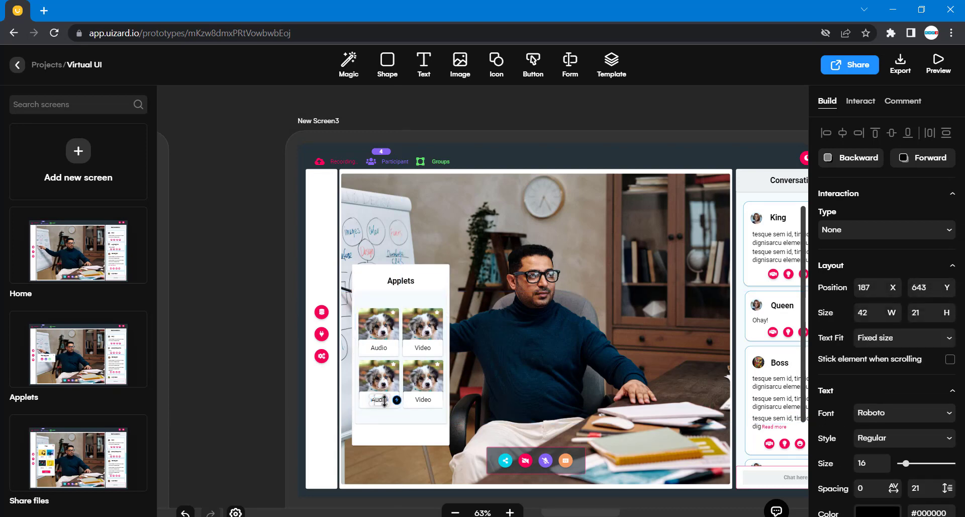
pyautogui.click(282, 387)
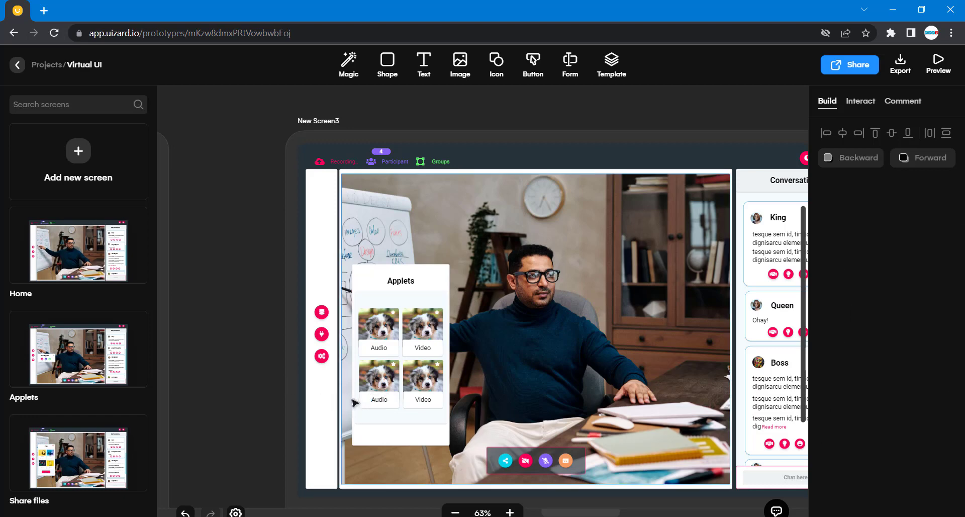
pyautogui.doubleClick(380, 402)
pyautogui.write('More')
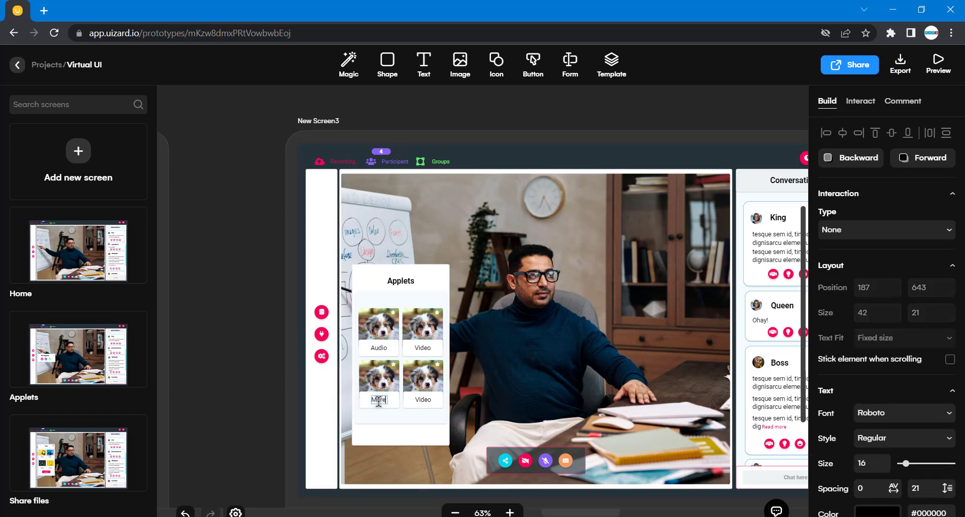
pyautogui.click(261, 406)
# Step: Check the Files card's captions and change the caption of the second-row Video tile to Library
pyautogui.scroll(10, 261, 406)
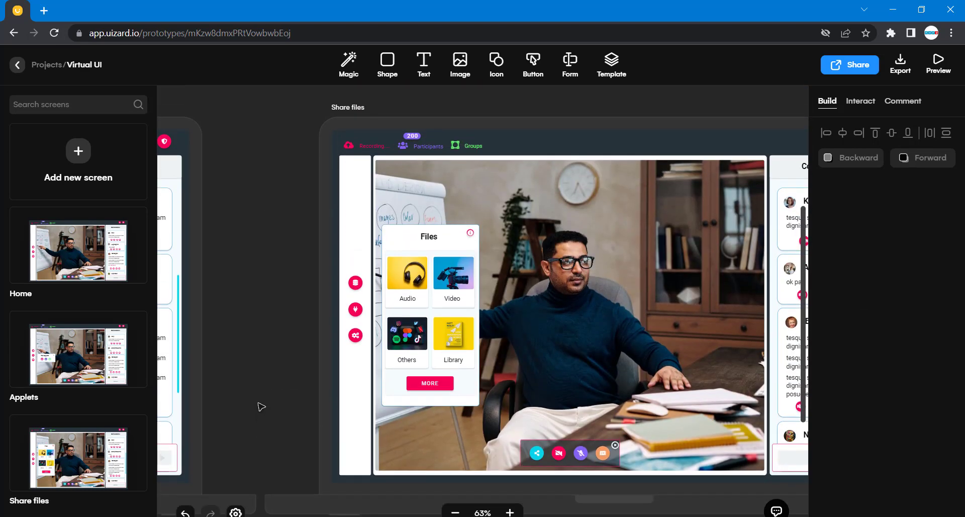
pyautogui.scroll(-5, 262, 406)
pyautogui.click(424, 395)
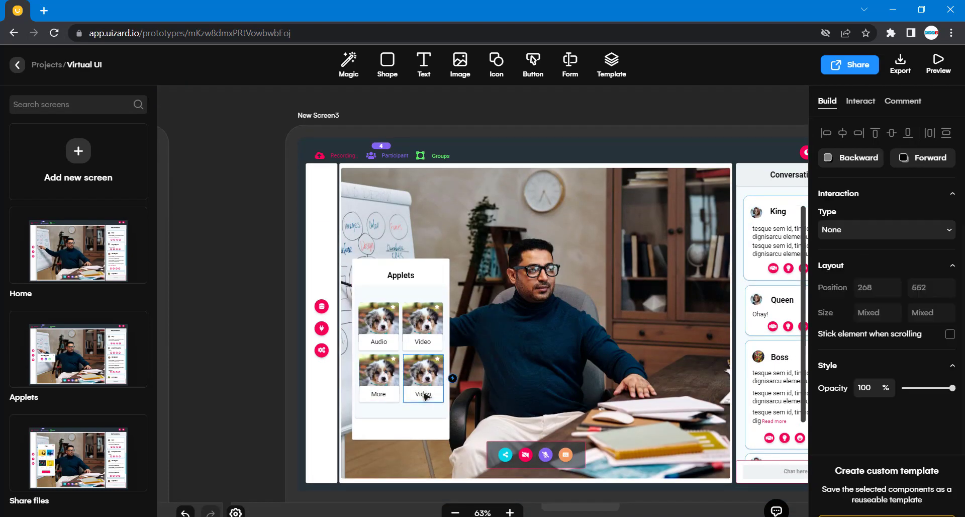
pyautogui.click(423, 394)
pyautogui.doubleClick(423, 394)
pyautogui.write('Library')
pyautogui.click(276, 377)
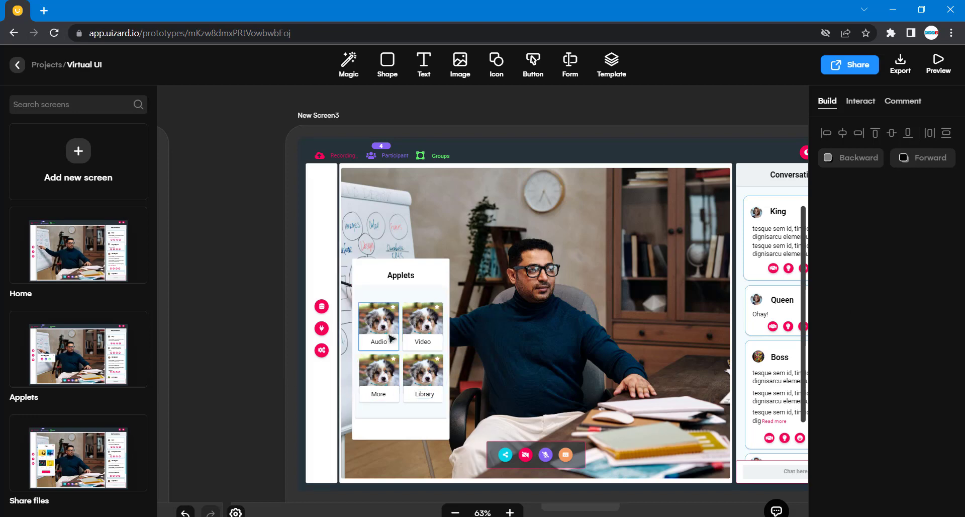
# Step: Open the Unsplash image picker for the Audio tile's photo and begin a search
pyautogui.click(396, 327)
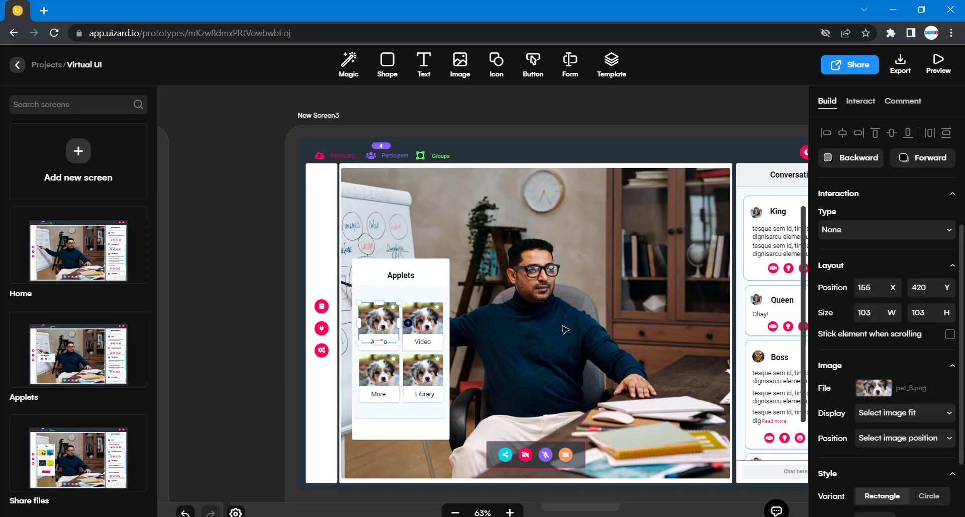
pyautogui.click(877, 390)
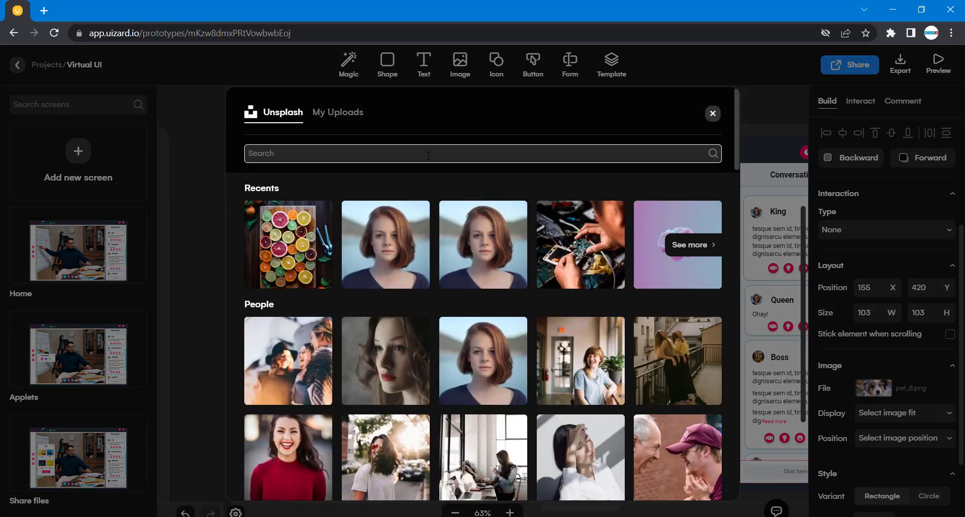
pyautogui.write('e')
# Step: Search Unsplash for "library" and browse the pictures for one to use in the Library tile
pyautogui.write('ibrary')
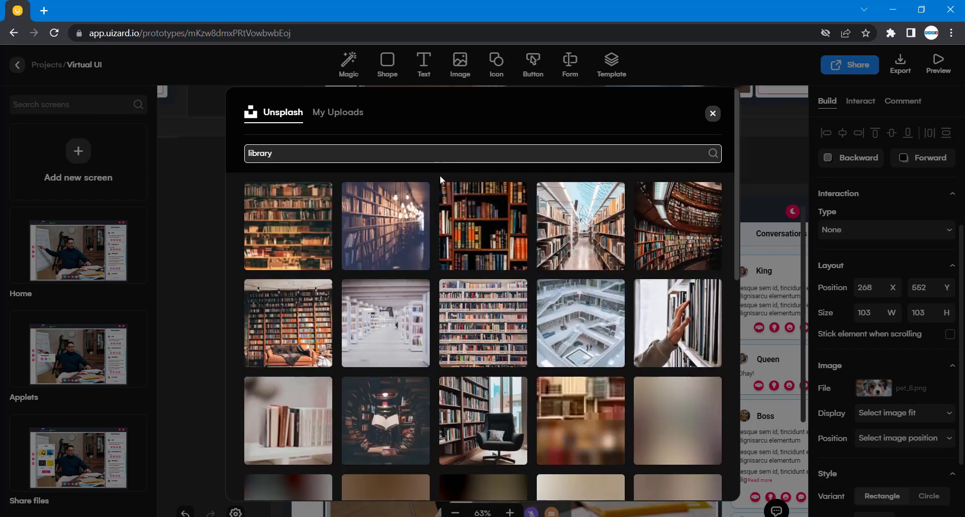
pyautogui.scroll(-2, 466, 402)
pyautogui.scroll(-6, 466, 402)
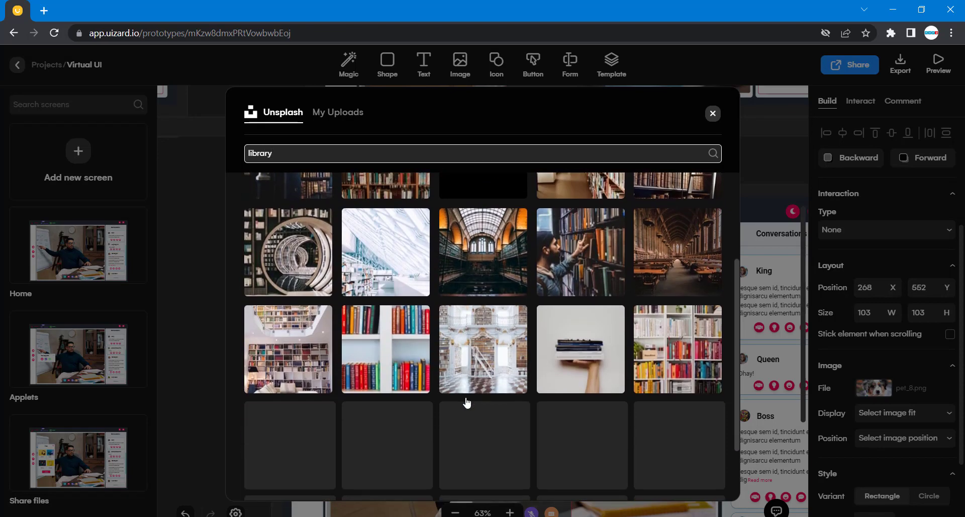